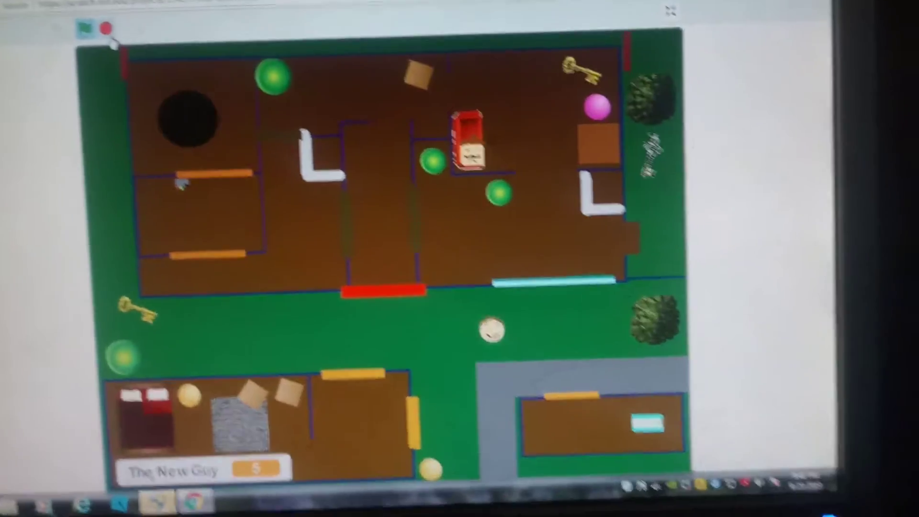
# Walk the player through the red door, around the house, and back out onto the grass
pyautogui.press('Up')
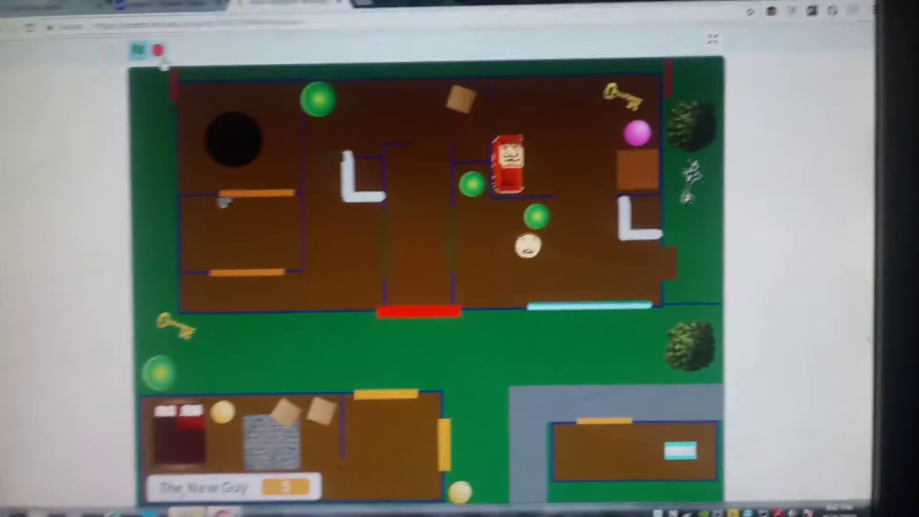
pyautogui.press('Down')
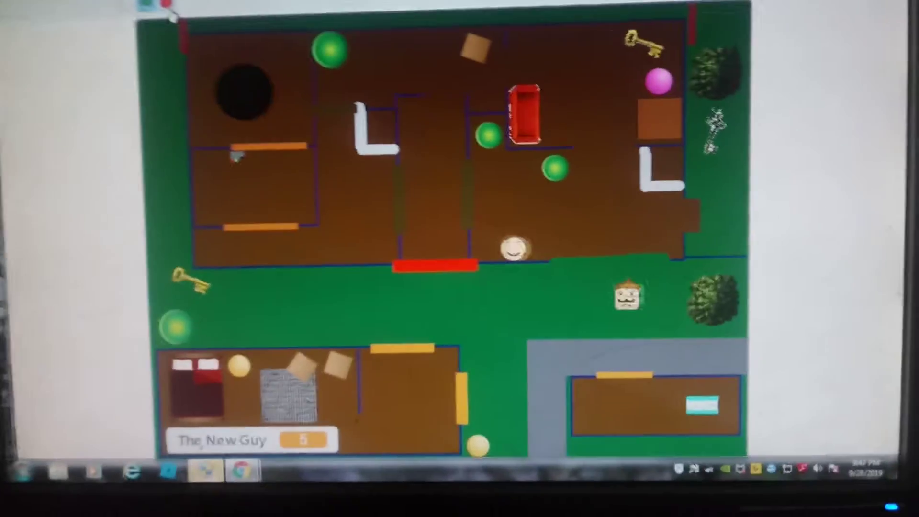
pyautogui.press('Up')
pyautogui.press('Left')
pyautogui.press('Down')
pyautogui.press('Up')
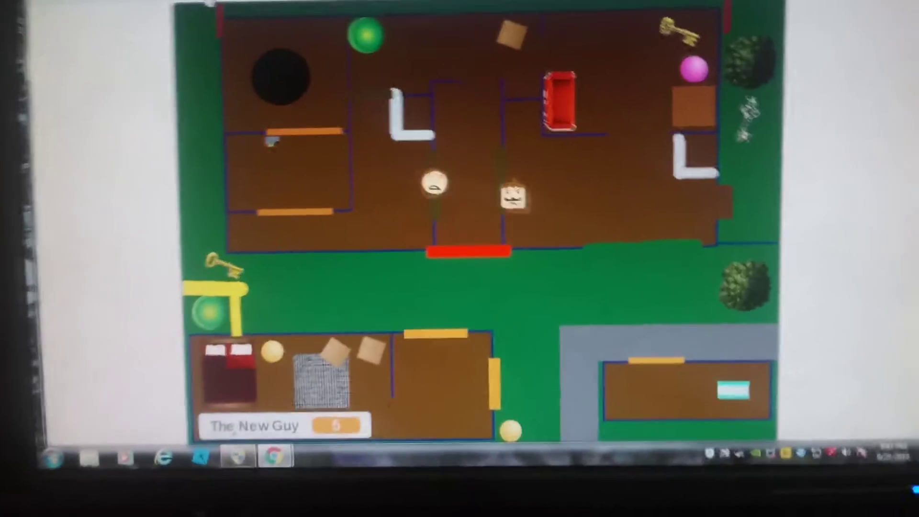
pyautogui.press('Down')
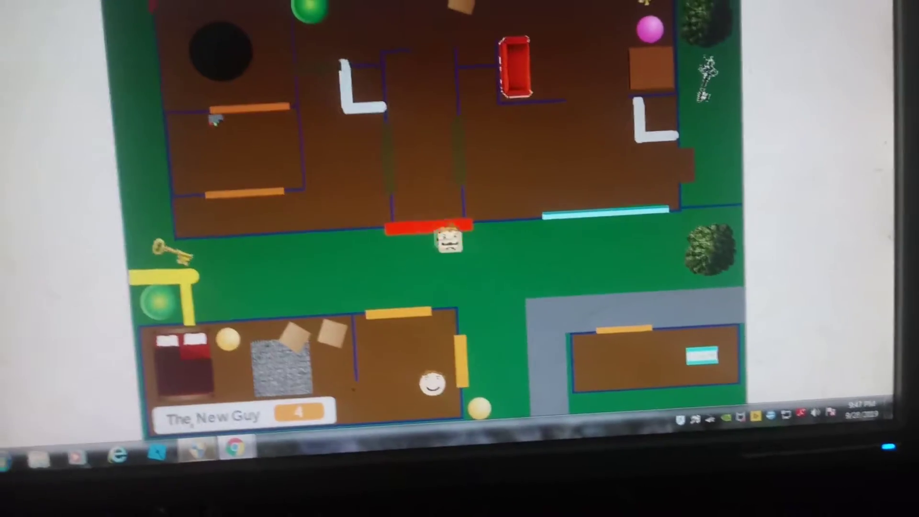
pyautogui.press('Right')
# Move the player into the lower-left building, past the bed and rug into the middle room
pyautogui.press('Up')
pyautogui.press('Left')
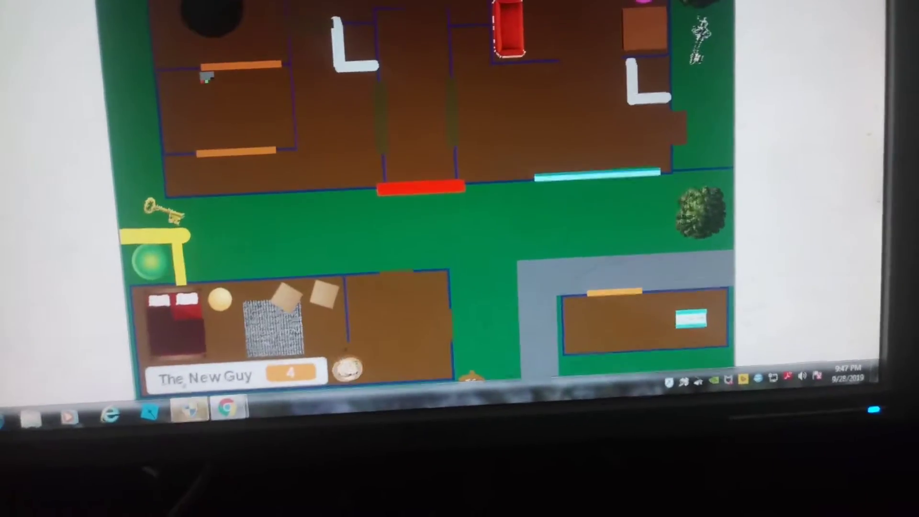
pyautogui.press('Left')
pyautogui.press('Up')
pyautogui.press('Right')
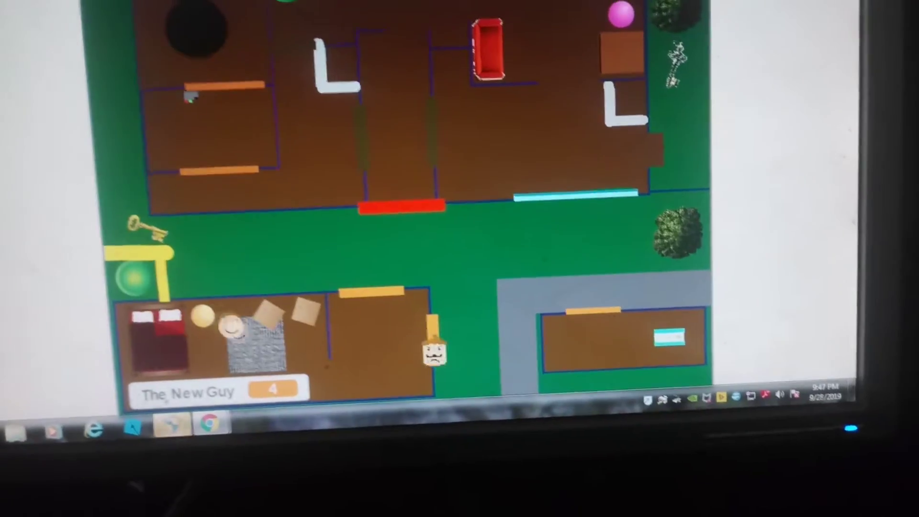
pyautogui.press('Right')
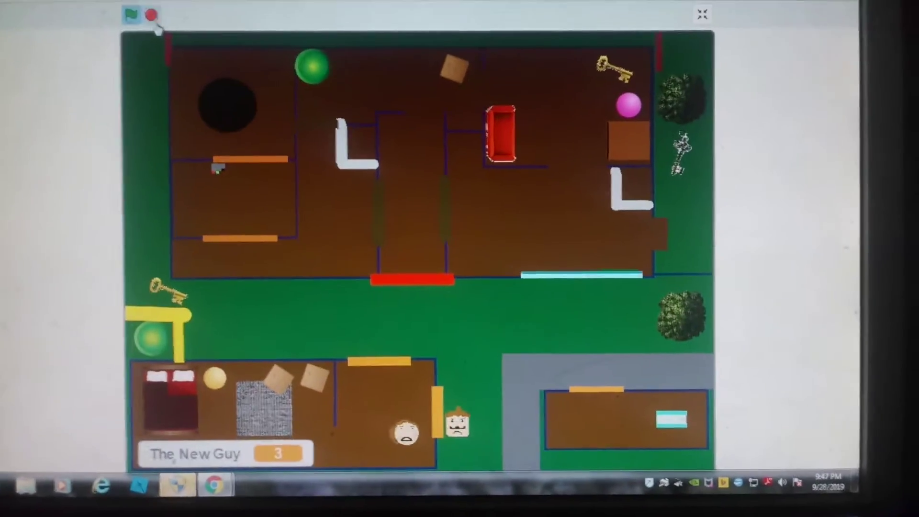
pyautogui.press('Left')
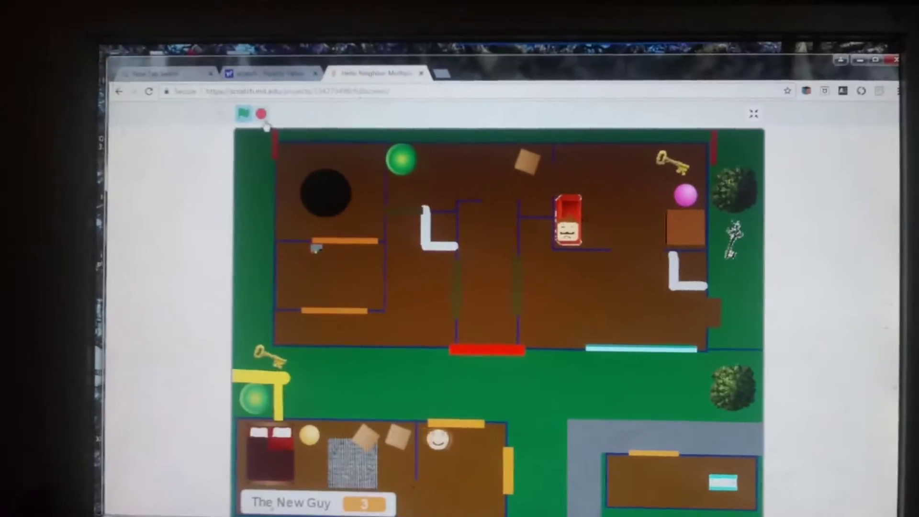
# Leave through the yellow door, enter the house by the red door, and grab the top-right key
pyautogui.press('Right')
pyautogui.press('Right')
pyautogui.press('Up')
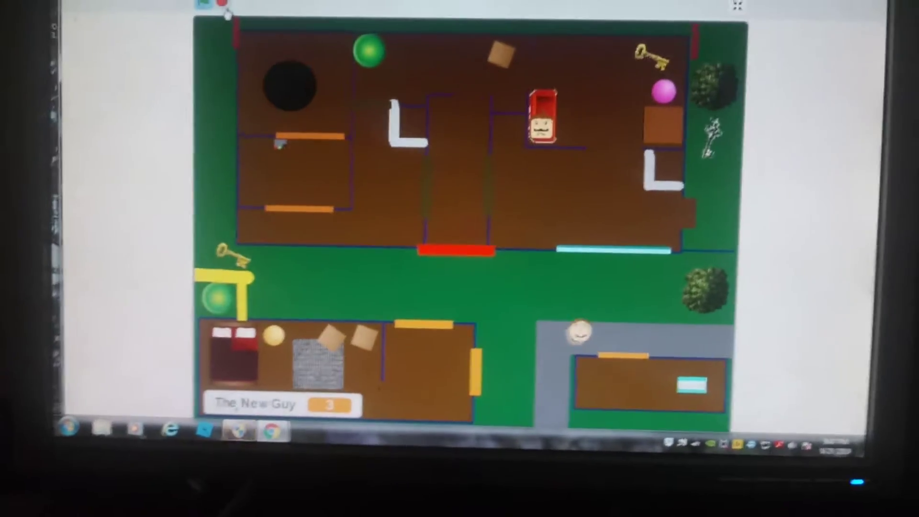
pyautogui.press('Left')
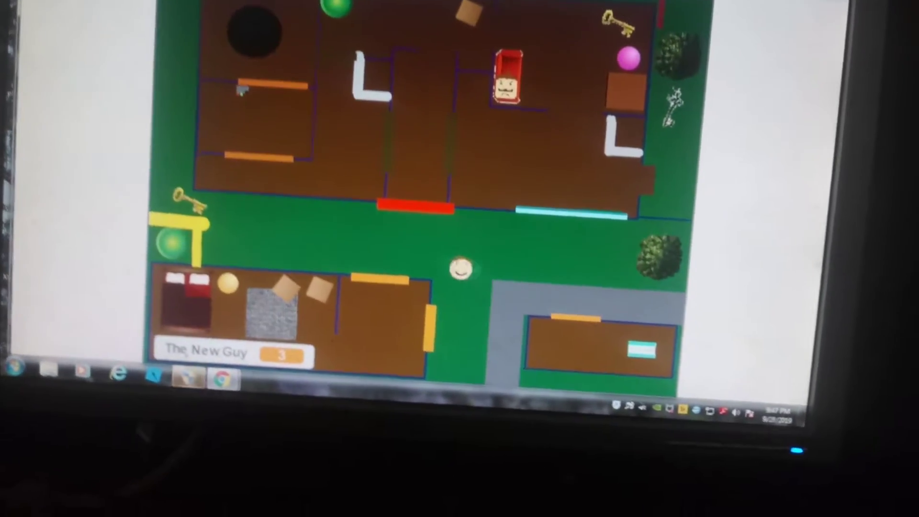
pyautogui.press('Up')
pyautogui.press('Right')
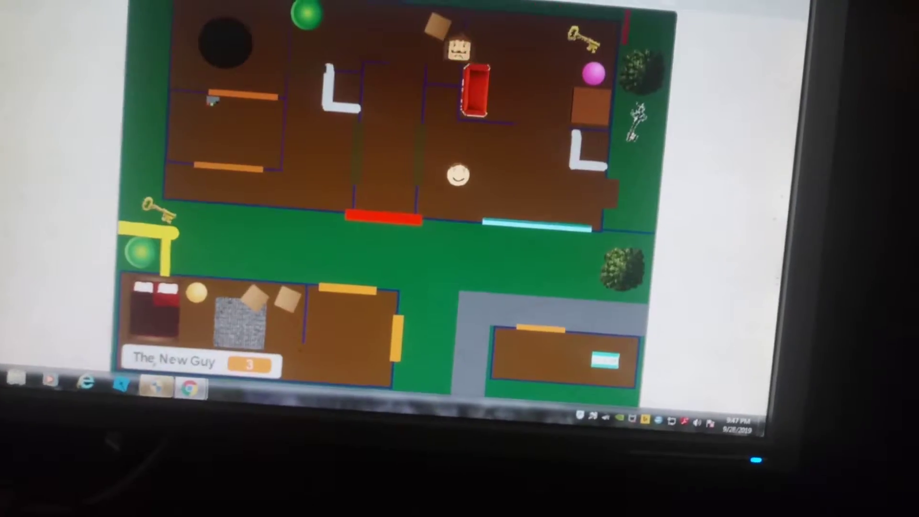
pyautogui.press('Up')
pyautogui.press('Right')
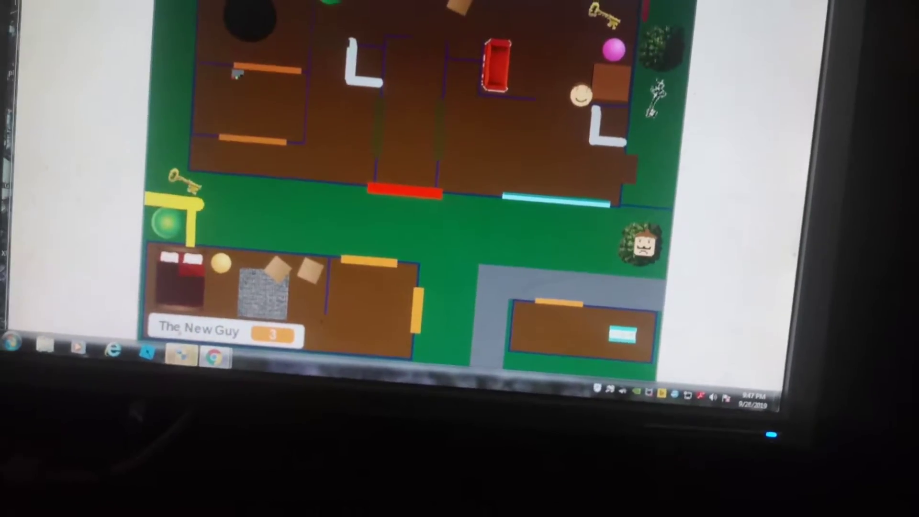
pyautogui.press('Up')
# Move the player back down through the room, past the white L-shape, to its lower edge
pyautogui.press('Left')
pyautogui.press('Down')
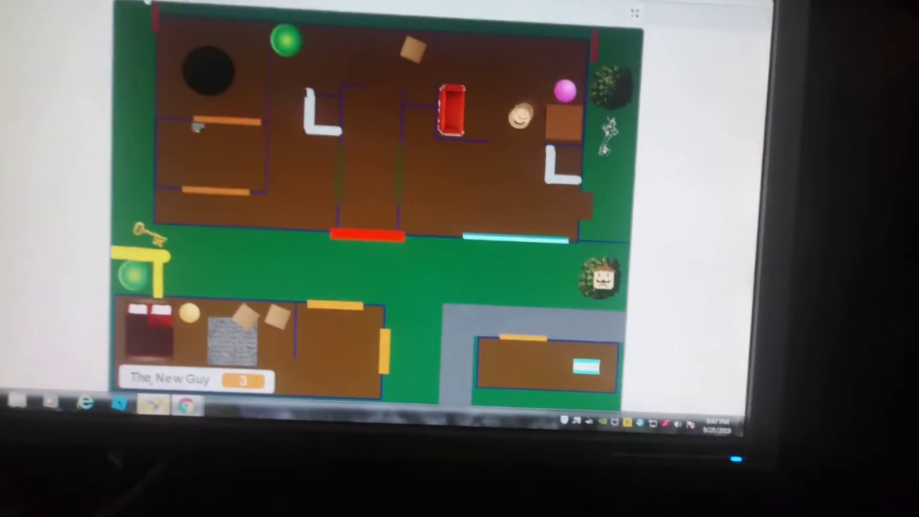
pyautogui.press('Up')
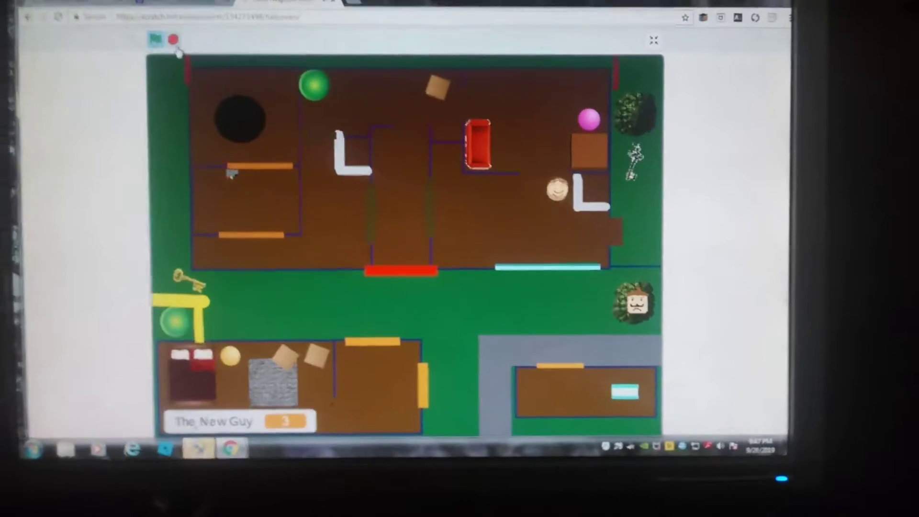
pyautogui.press('Right')
pyautogui.press('Left')
pyautogui.press('Down')
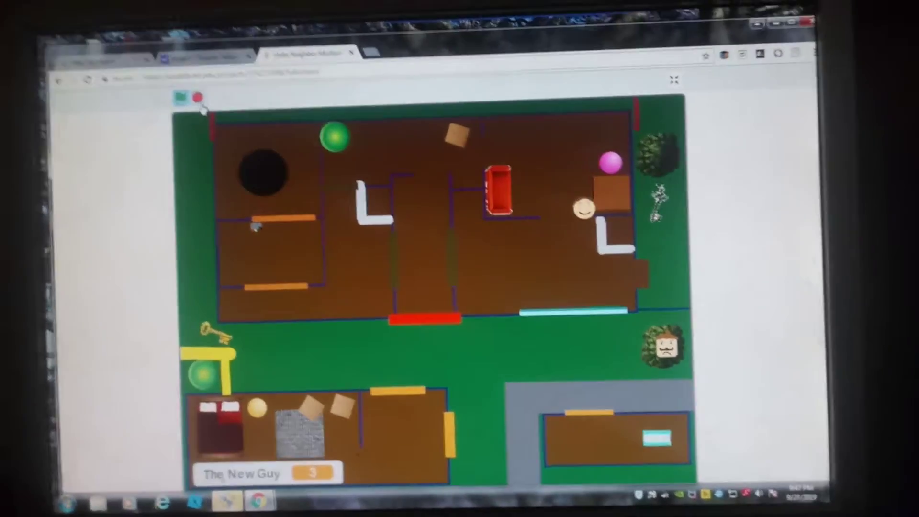
pyautogui.press('Down')
pyautogui.press('Right')
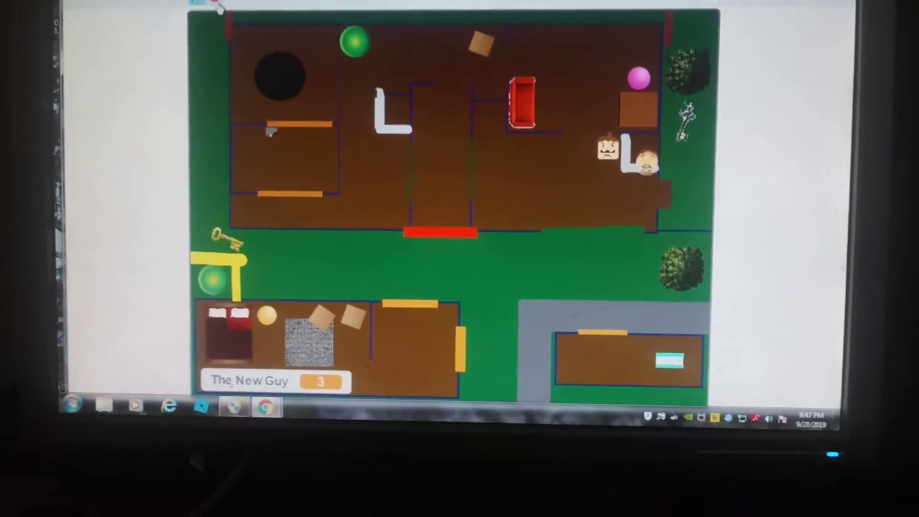
pyautogui.press('Down')
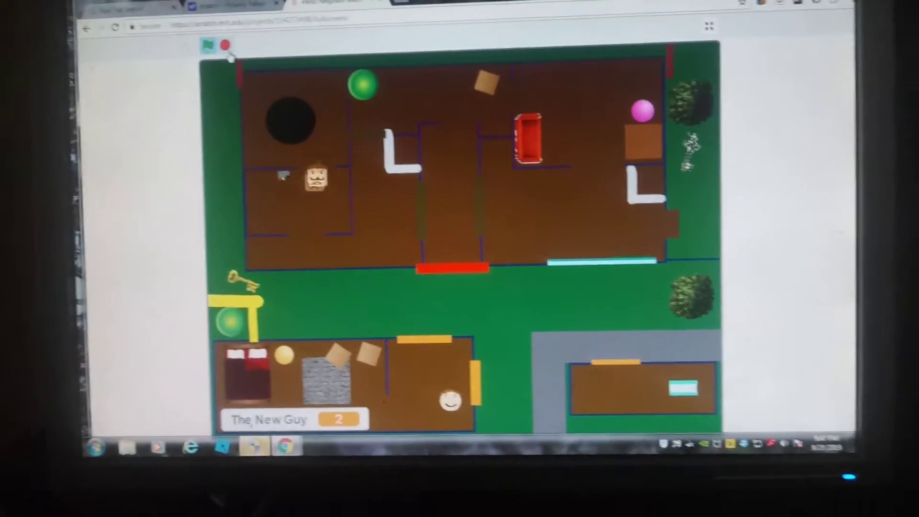
# Walk through the red door, cross the yard to the lower-left room, and return to the house
pyautogui.press('Up')
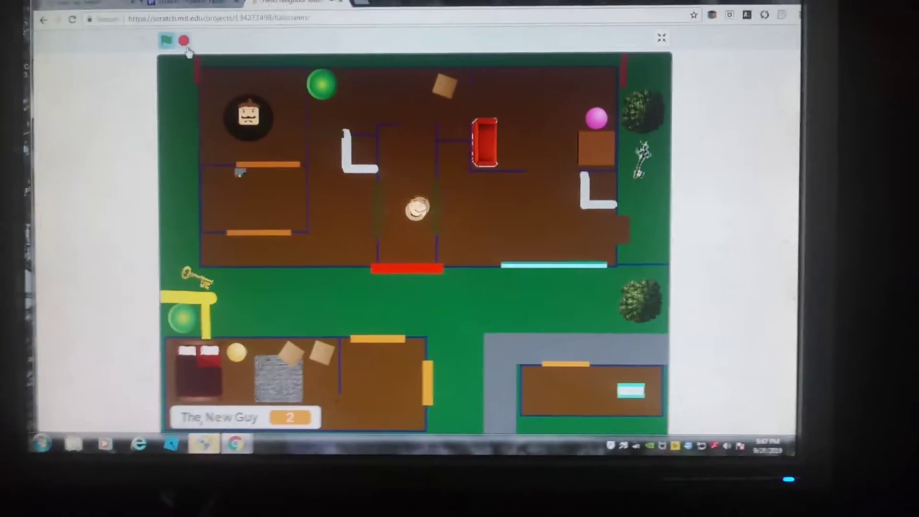
pyautogui.press('Right')
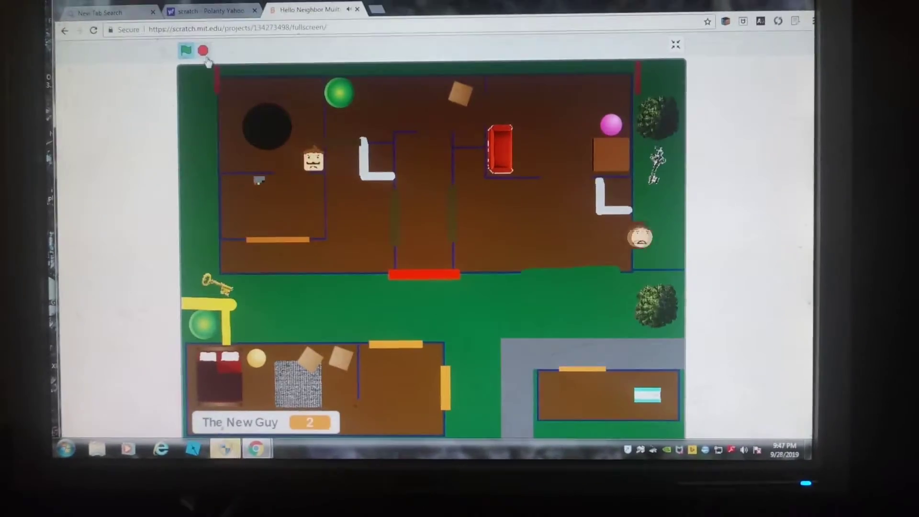
pyautogui.press('Down')
pyautogui.press('Left')
pyautogui.press('Left')
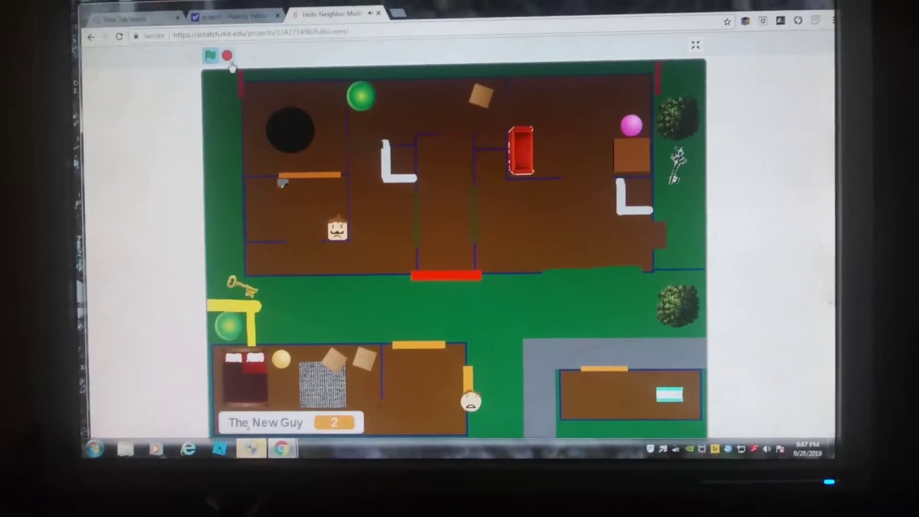
pyautogui.press('Left')
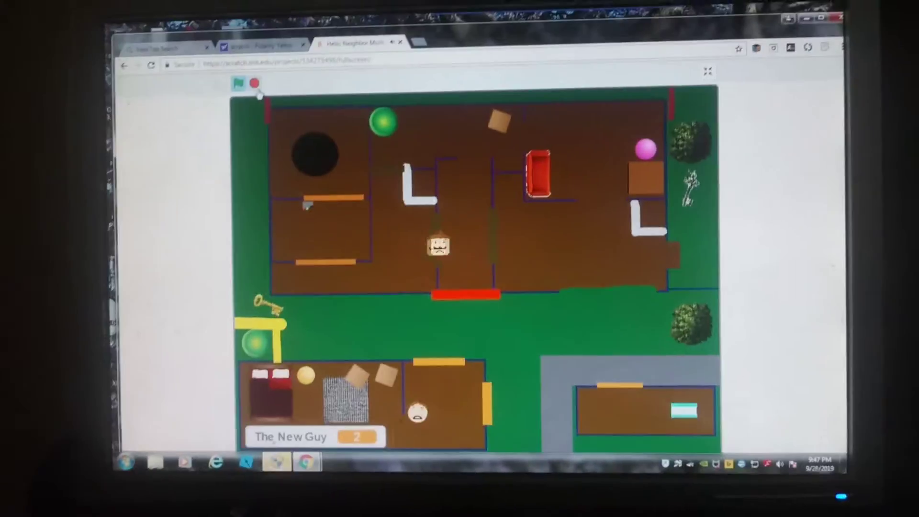
pyautogui.press('Up')
pyautogui.press('Right')
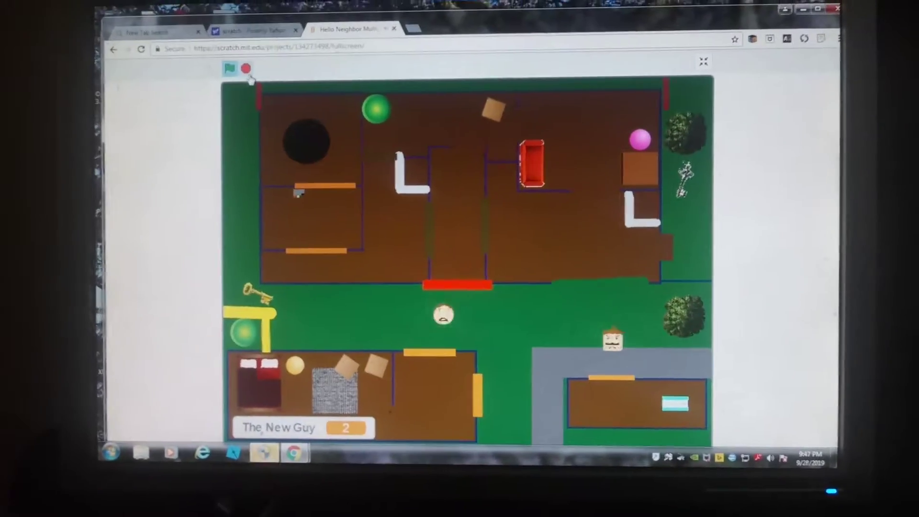
pyautogui.press('Right')
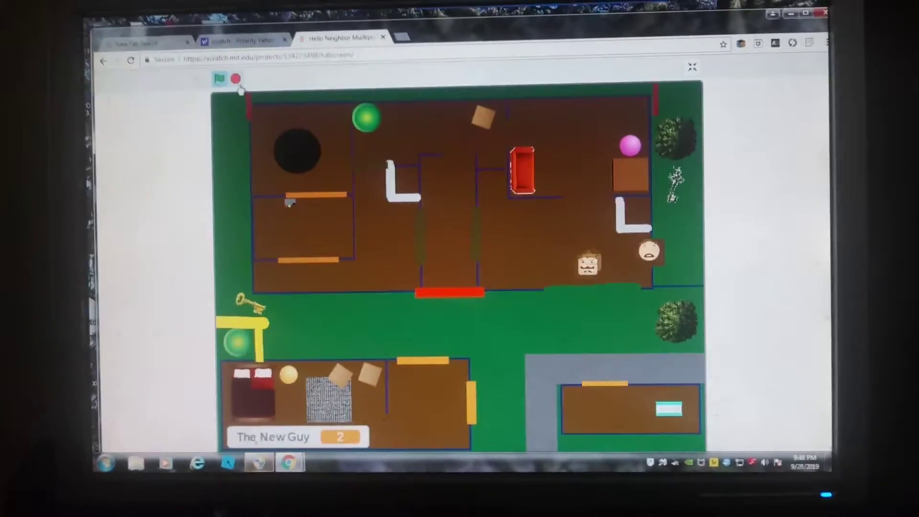
# Exit the house on its right side and walk down the grey road through the bottom room
pyautogui.press('Down')
pyautogui.press('Right')
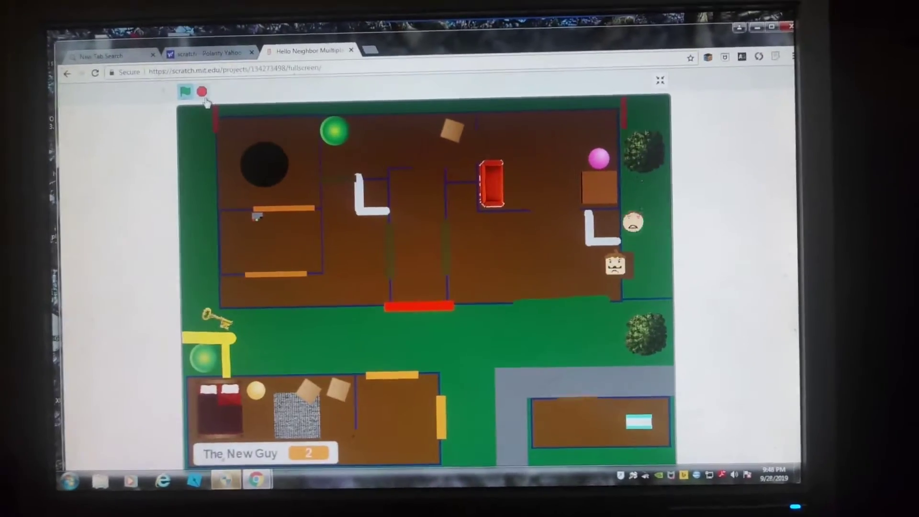
pyautogui.press('Down')
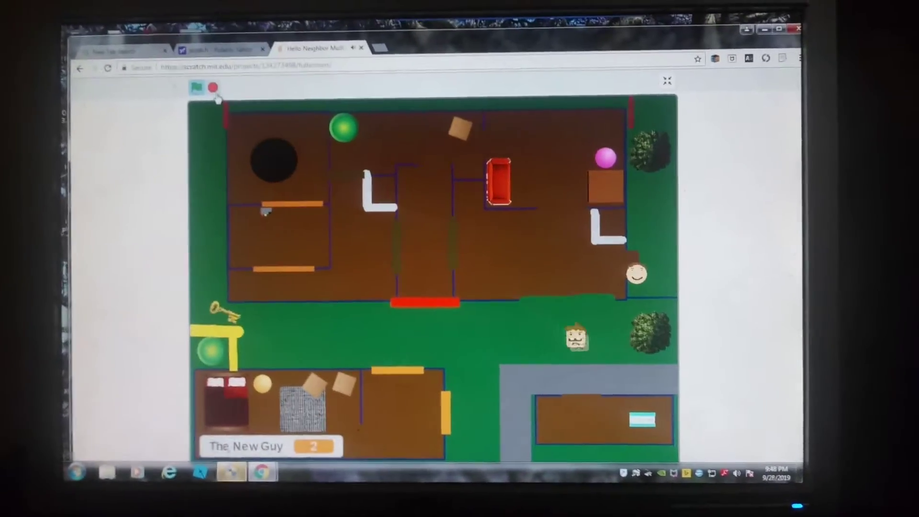
pyautogui.press('Left')
pyautogui.press('Down')
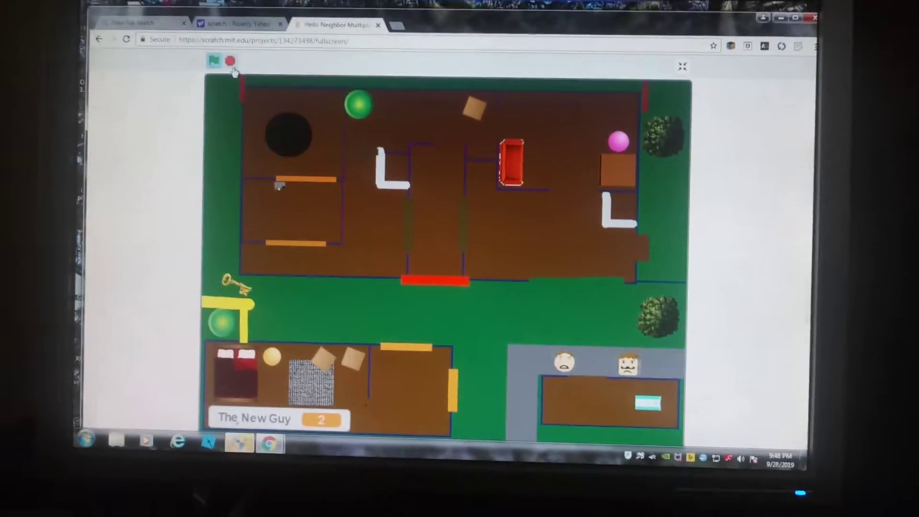
pyautogui.press('Left')
pyautogui.press('Down')
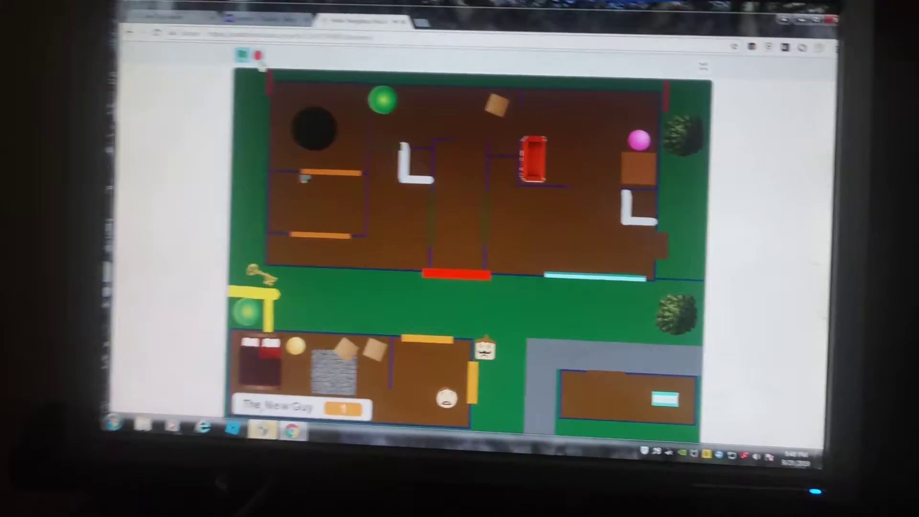
pyautogui.press('Right')
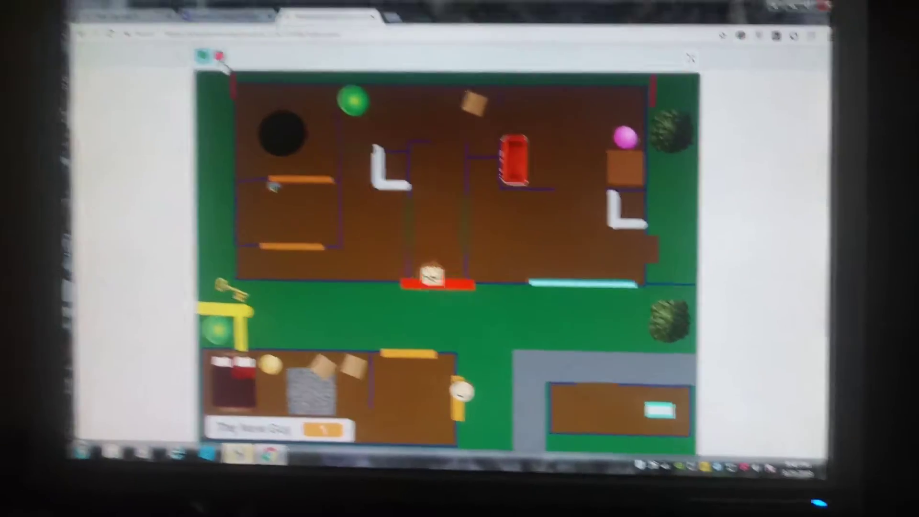
pyautogui.press('Right')
# Collect the cyan item in the garage, then cross the lawn toward the red door
pyautogui.press('Up')
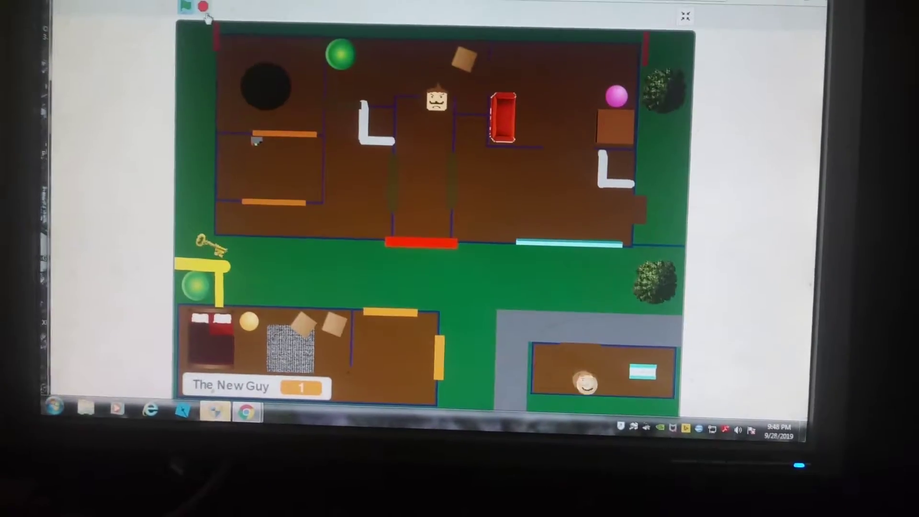
pyautogui.press('Right')
pyautogui.press('Left')
pyautogui.press('Up')
pyautogui.press('Left')
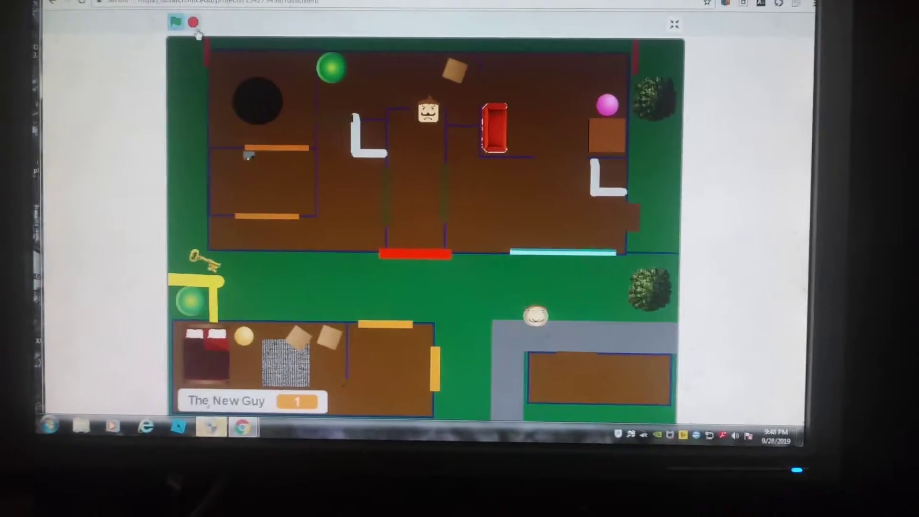
pyautogui.press('Left')
pyautogui.press('Up')
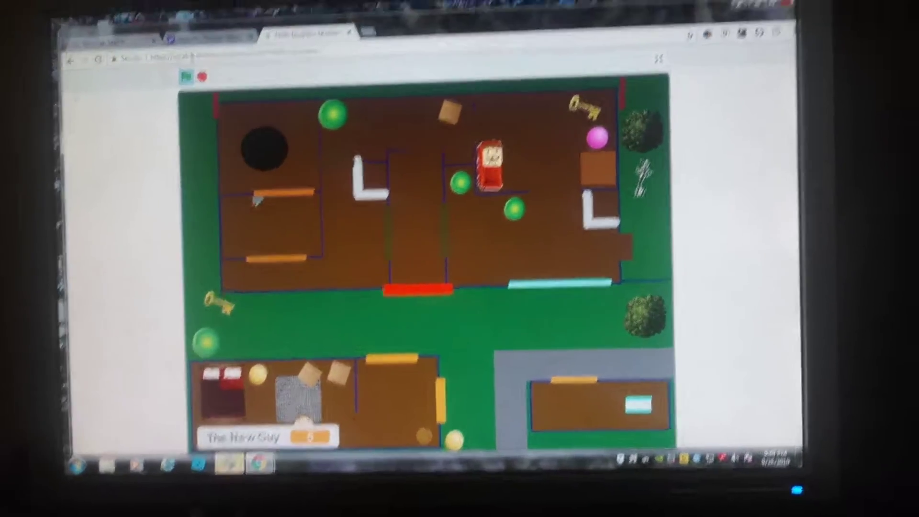
# Walk from the bedroom across the grass to the house's cyan door
pyautogui.press('Right')
pyautogui.press('Right')
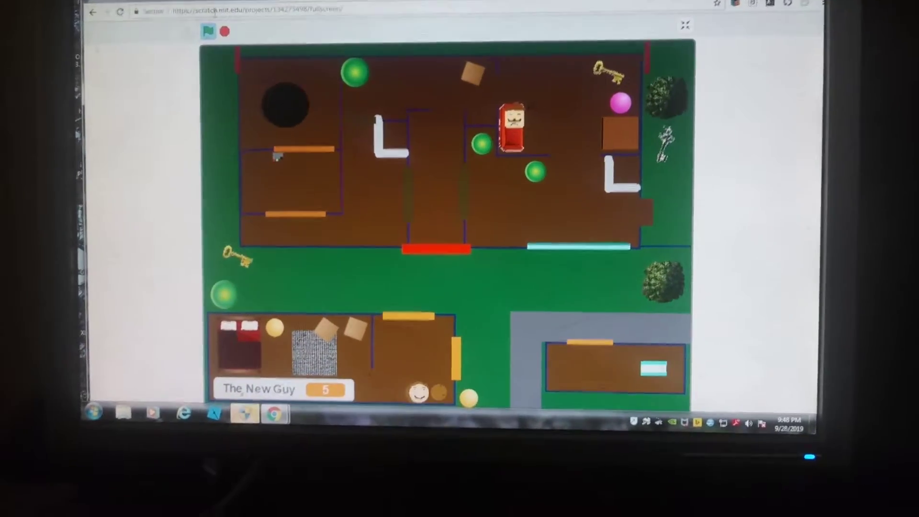
pyautogui.press('Up')
pyautogui.press('Up')
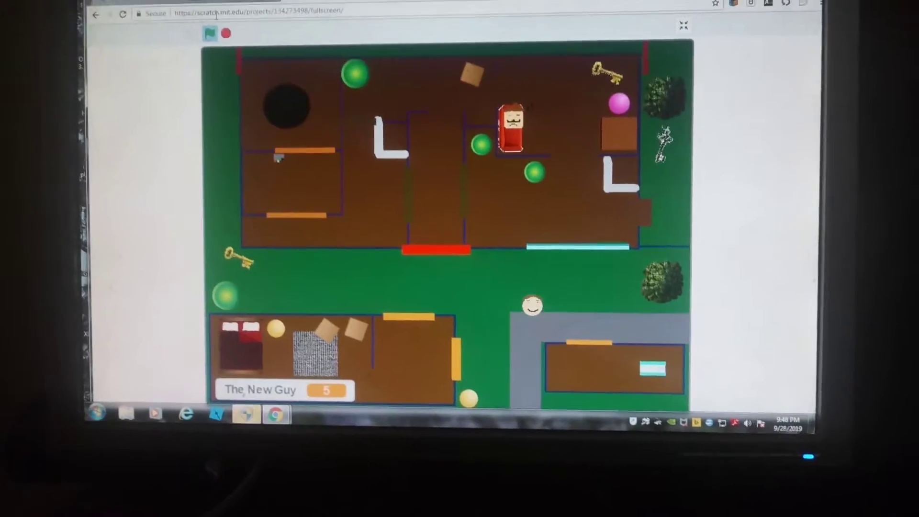
pyautogui.press('Up')
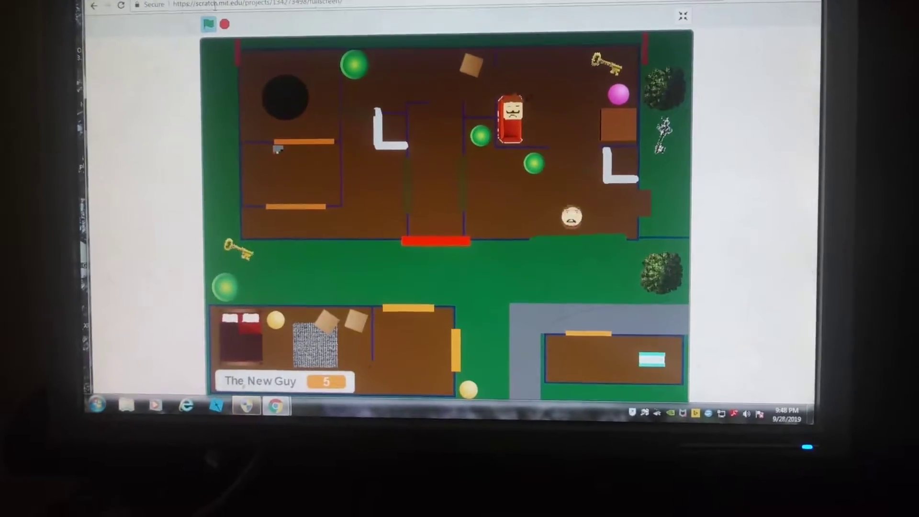
pyautogui.press('Up')
pyautogui.press('Up')
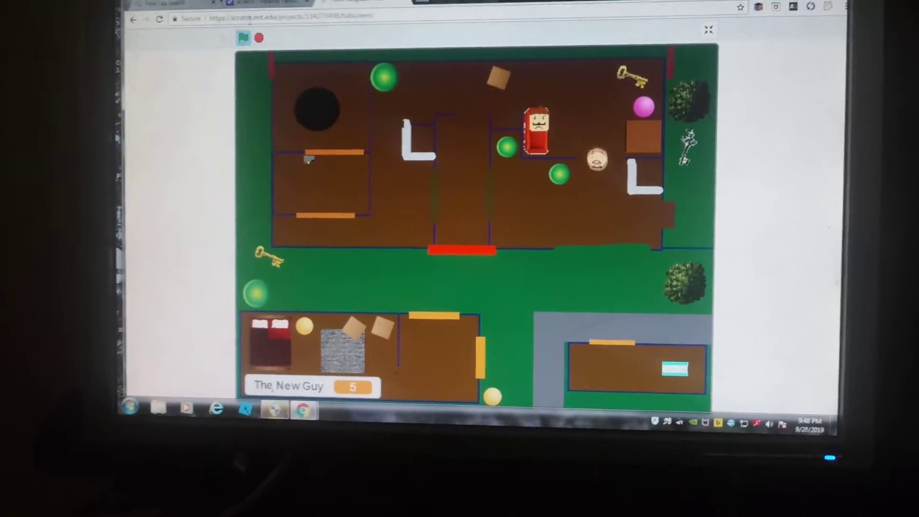
# Return to the lower building, roam its bedroom and carpet, and reach the yellow door
pyautogui.press('Down')
pyautogui.press('Left')
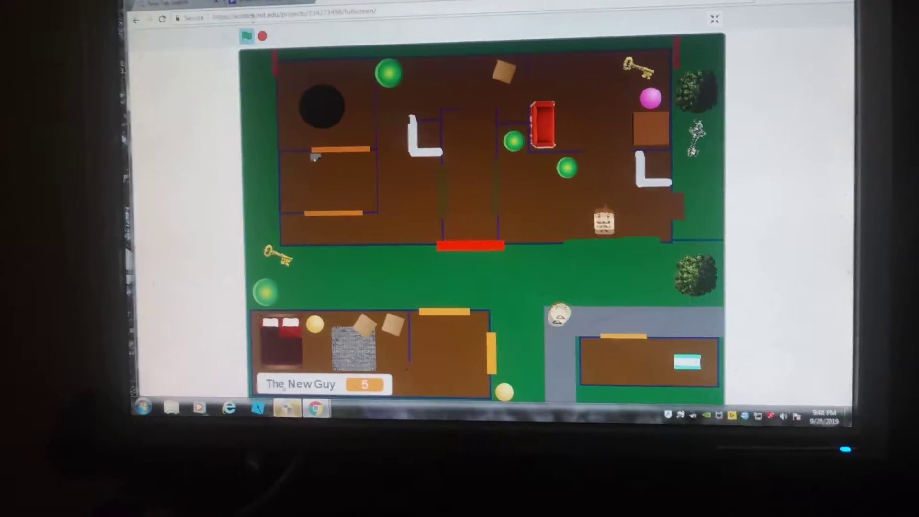
pyautogui.press('Up')
pyautogui.press('Down')
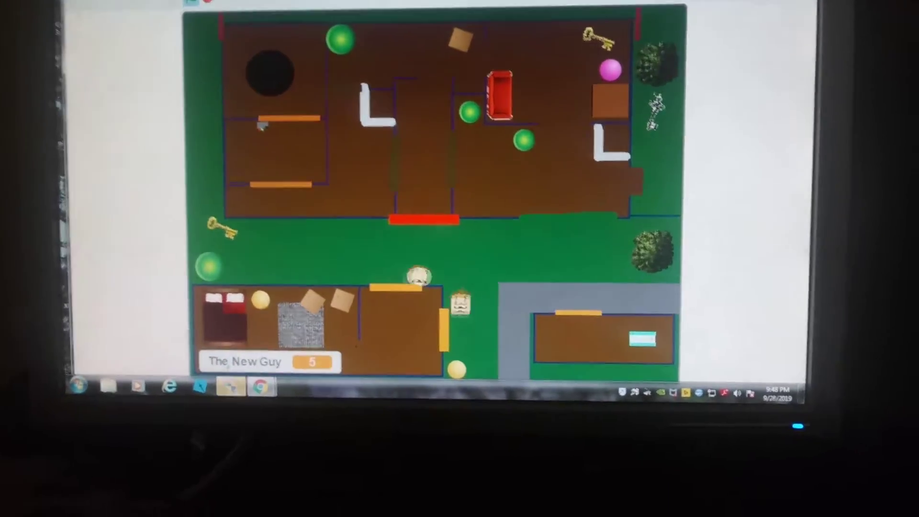
pyautogui.press('Left')
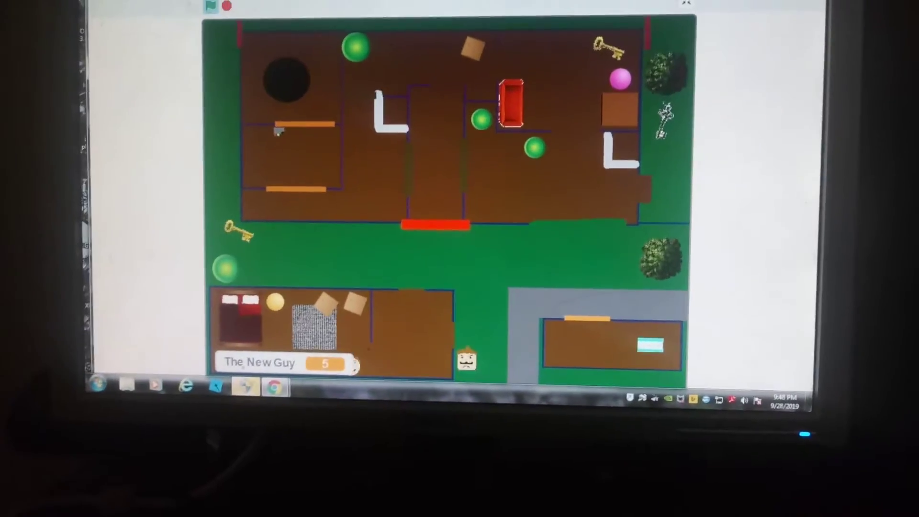
pyautogui.press('Right')
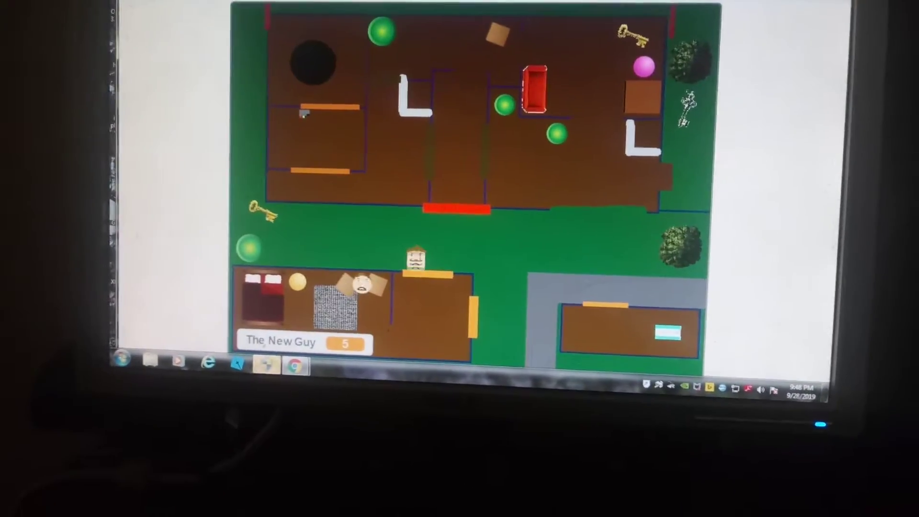
pyautogui.press('Down')
pyautogui.press('Right')
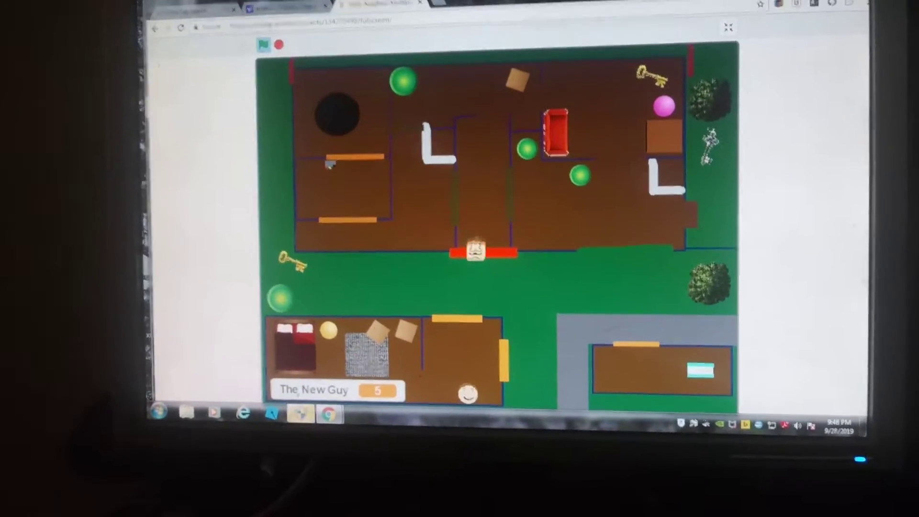
pyautogui.press('Right')
pyautogui.press('Up')
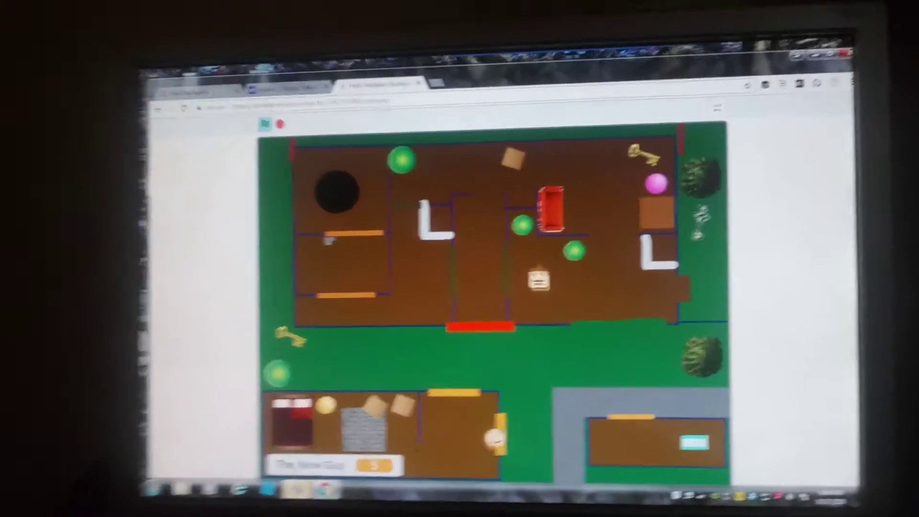
# Cross the lawn into the house, take the key by the pink ball, and exit onto the lawn
pyautogui.press('Right')
pyautogui.press('Up')
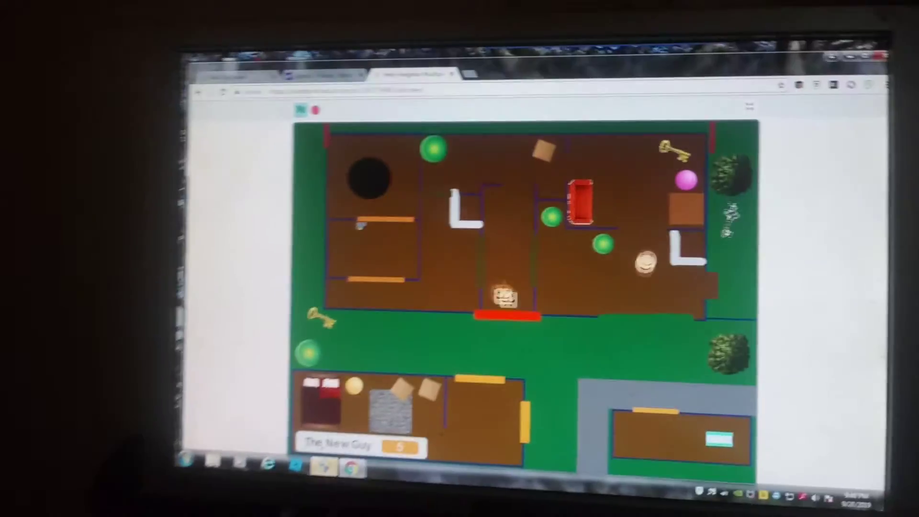
pyautogui.press('Up')
pyautogui.press('Right')
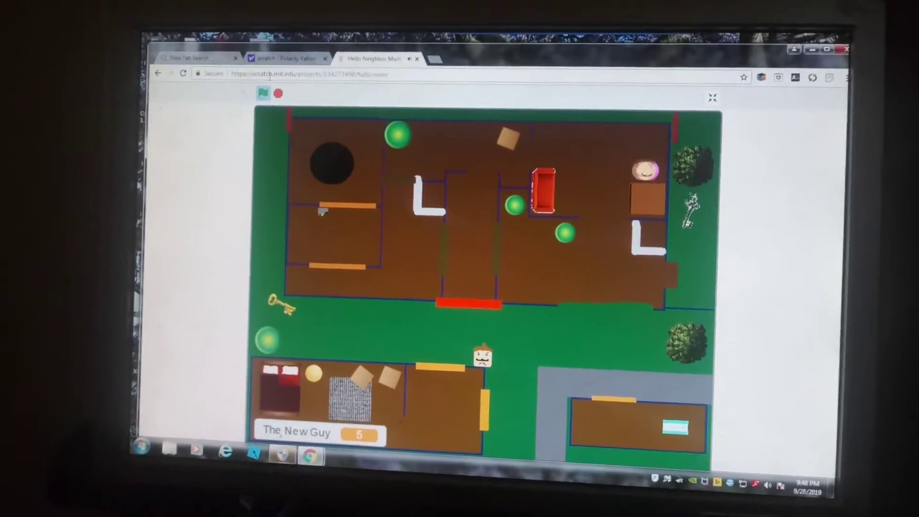
pyautogui.press('Down')
pyautogui.press('Left')
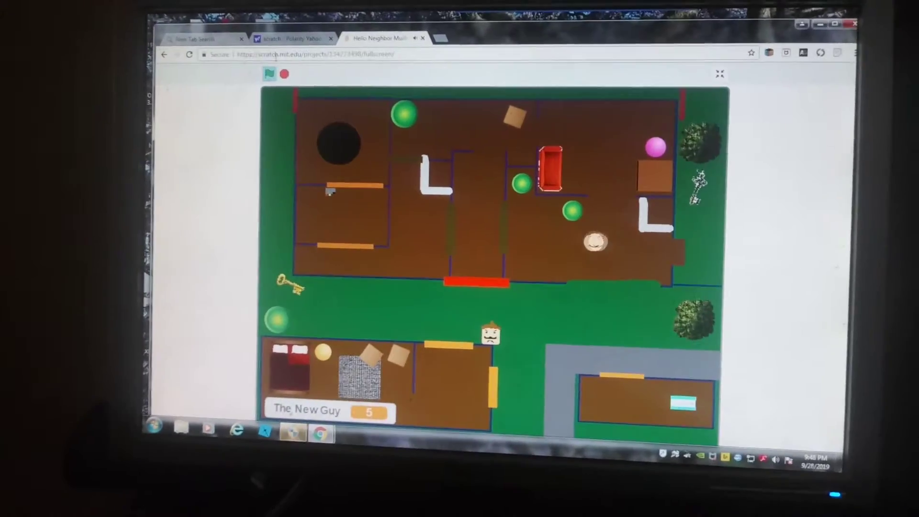
pyautogui.press('Right')
pyautogui.press('Right')
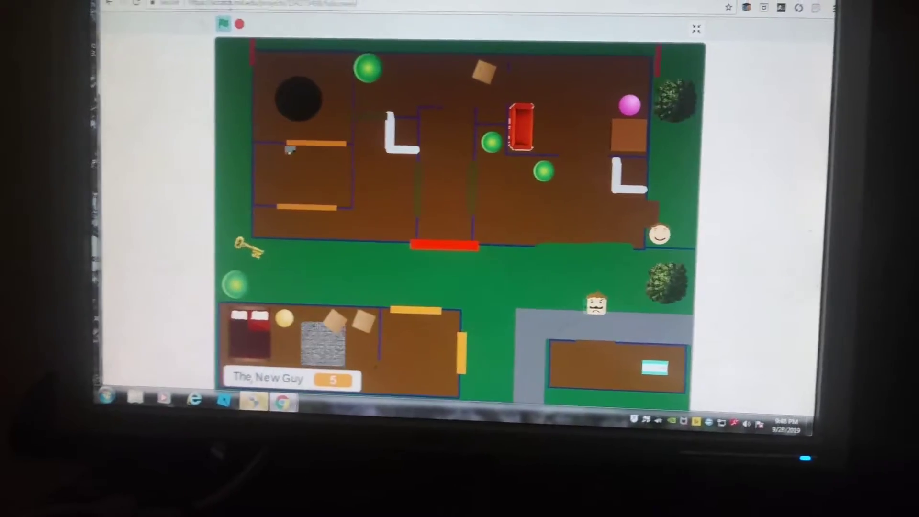
pyautogui.press('Left')
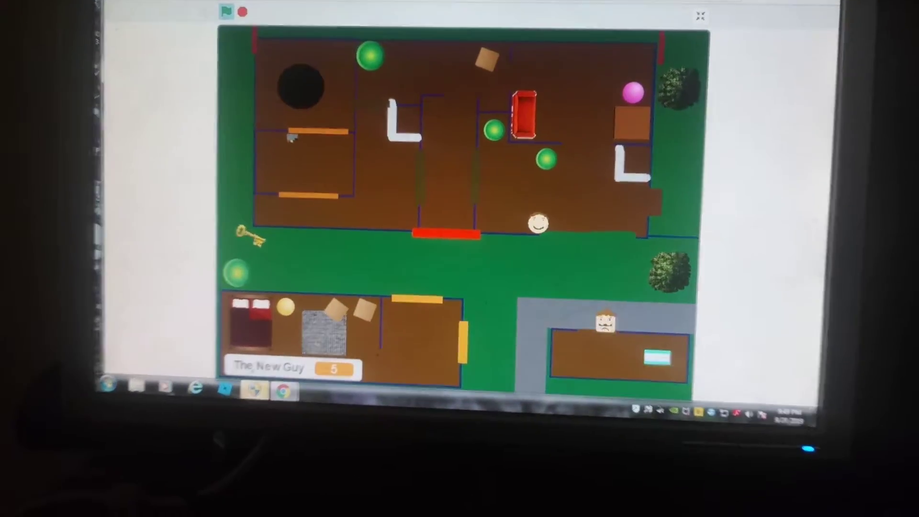
pyautogui.press('Right')
pyautogui.press('Down')
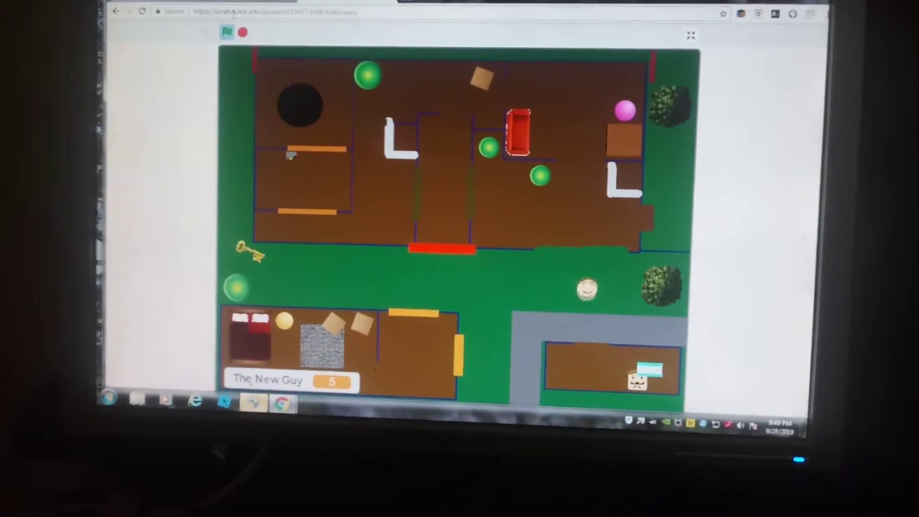
# Pass through the lower building's rooms, exit the yellow door, and circle near the tree
pyautogui.press('Left')
pyautogui.press('Down')
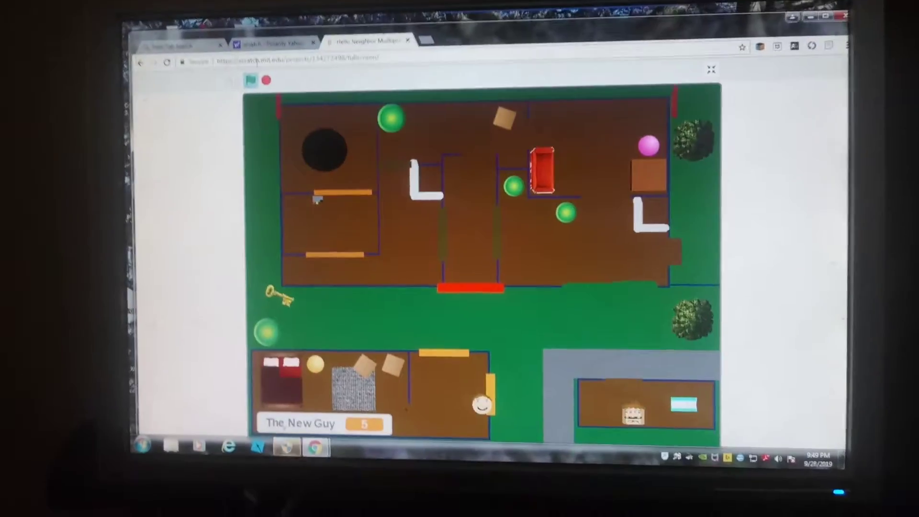
pyautogui.press('Right')
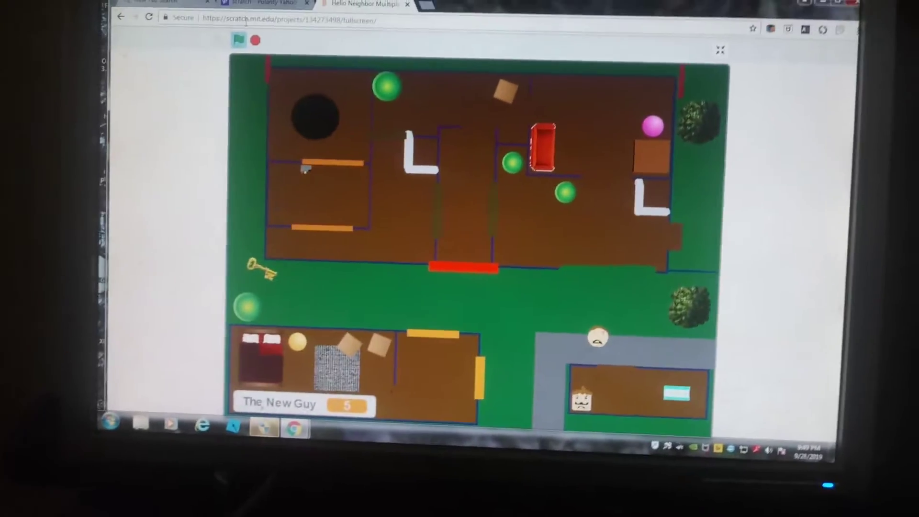
pyautogui.press('Left')
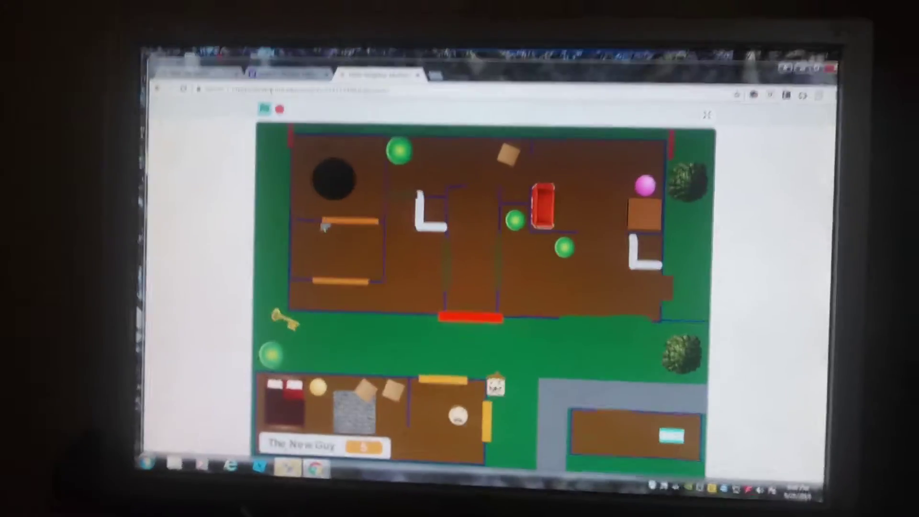
pyautogui.press('Right')
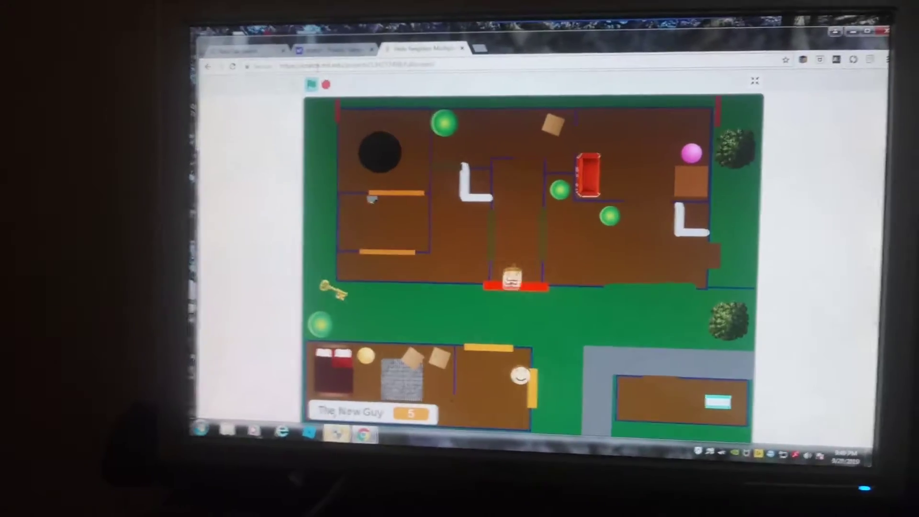
pyautogui.press('Right')
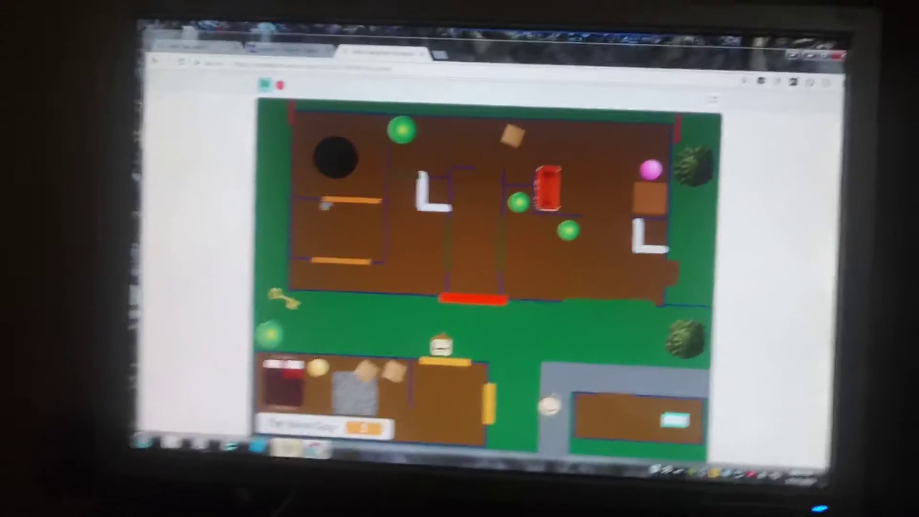
pyautogui.press('Up')
pyautogui.press('Right')
pyautogui.press('Up')
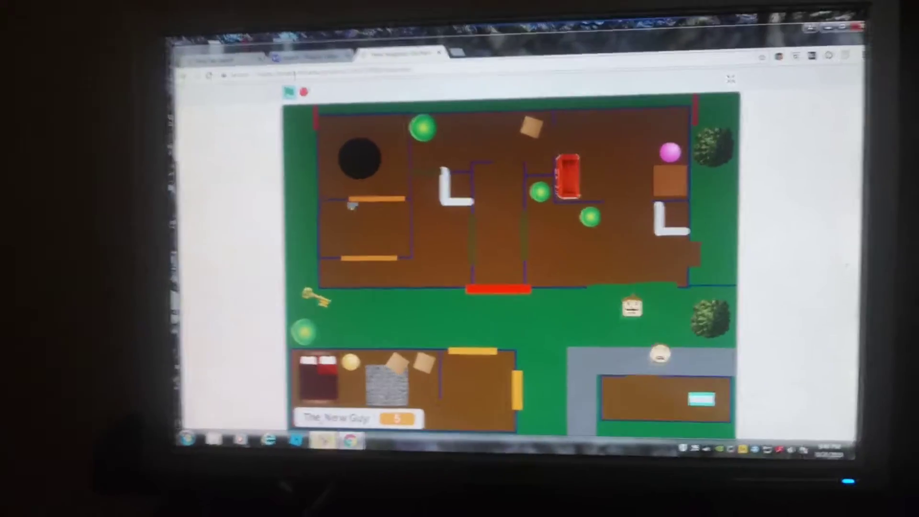
pyautogui.press('Left')
pyautogui.press('Down')
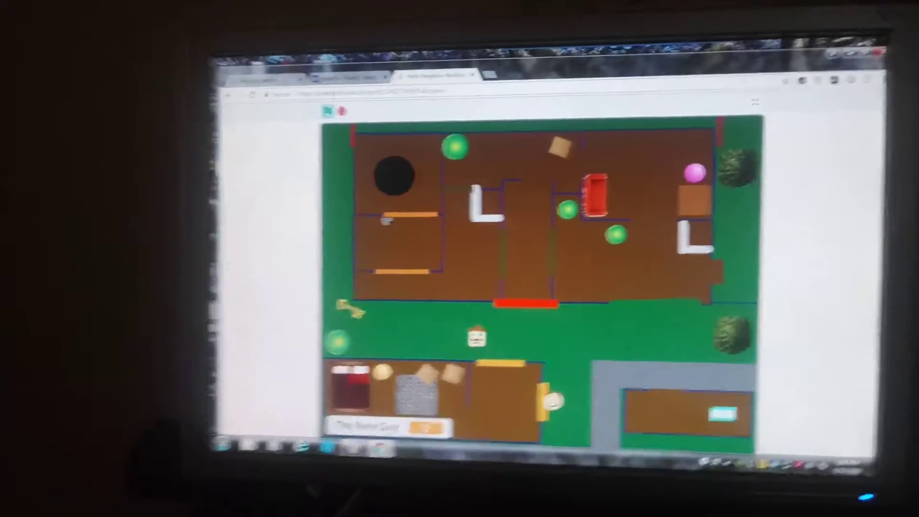
# Move through the bottom and bottom-right rooms, then back into the house past the L wall
pyautogui.press('Left')
pyautogui.press('Down')
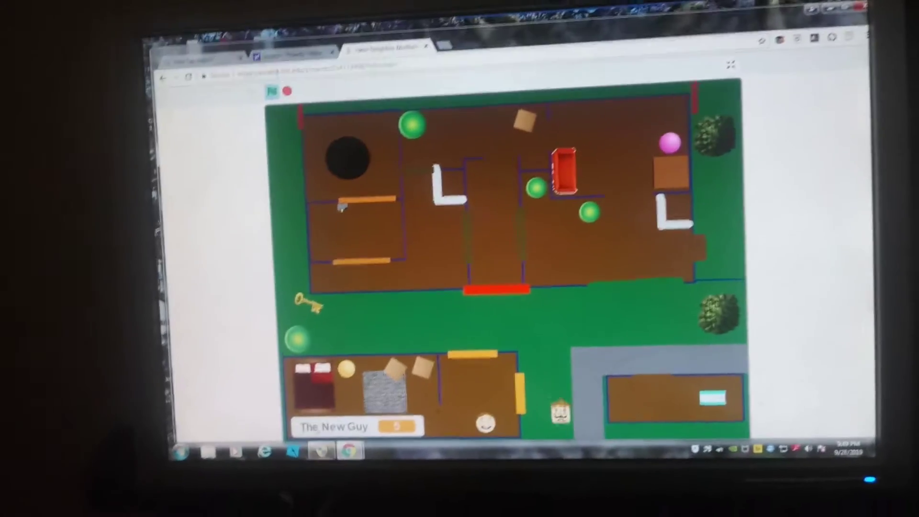
pyautogui.press('Up')
pyautogui.press('Right')
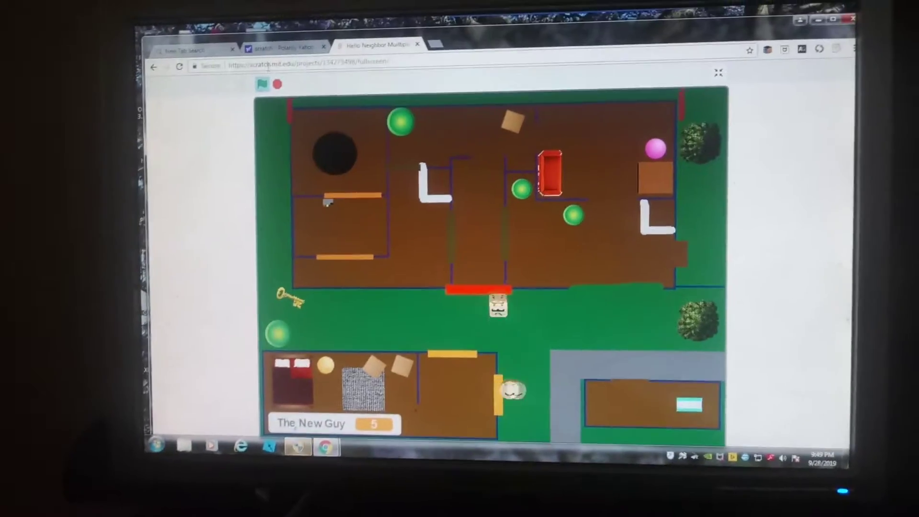
pyautogui.press('Down')
pyautogui.press('Right')
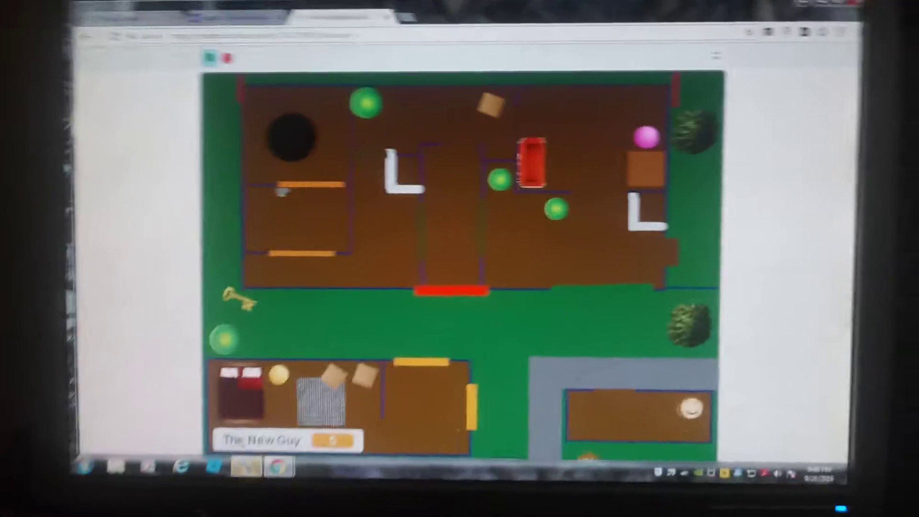
pyautogui.press('Up')
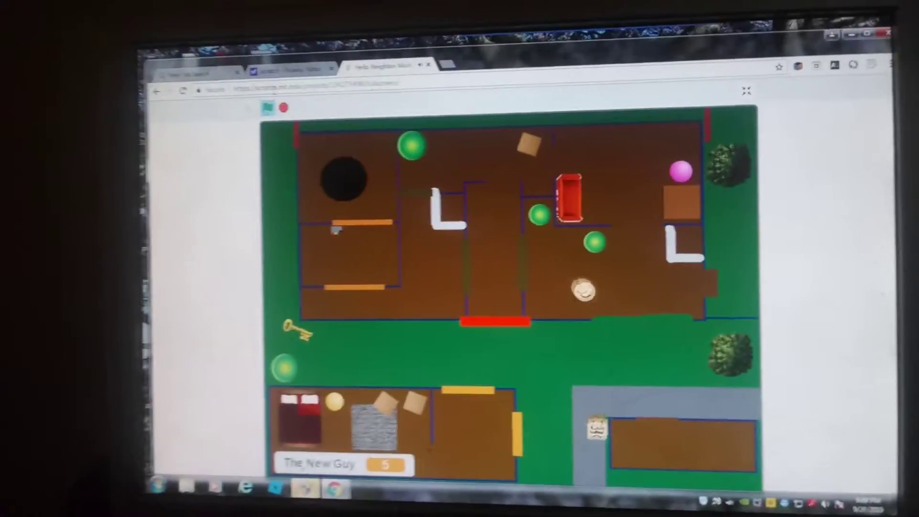
pyautogui.press('Down')
pyautogui.press('Left')
pyautogui.press('Up')
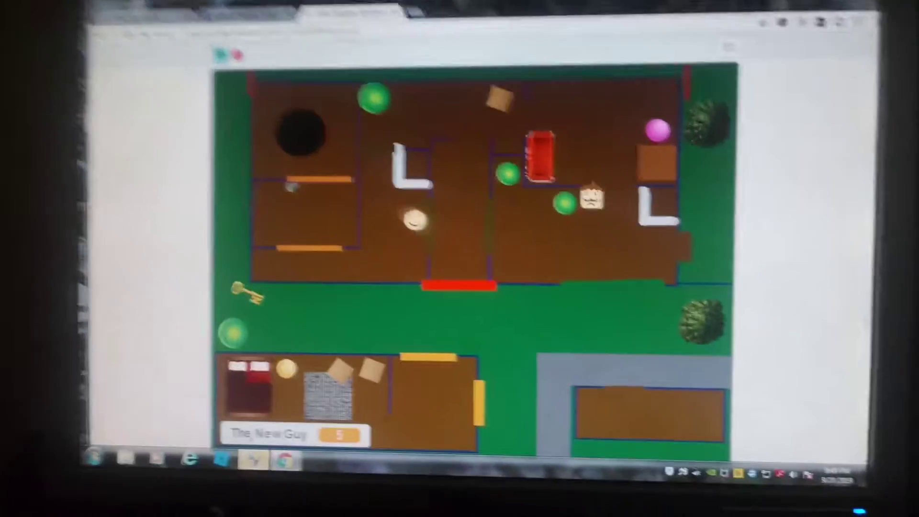
pyautogui.press('Down')
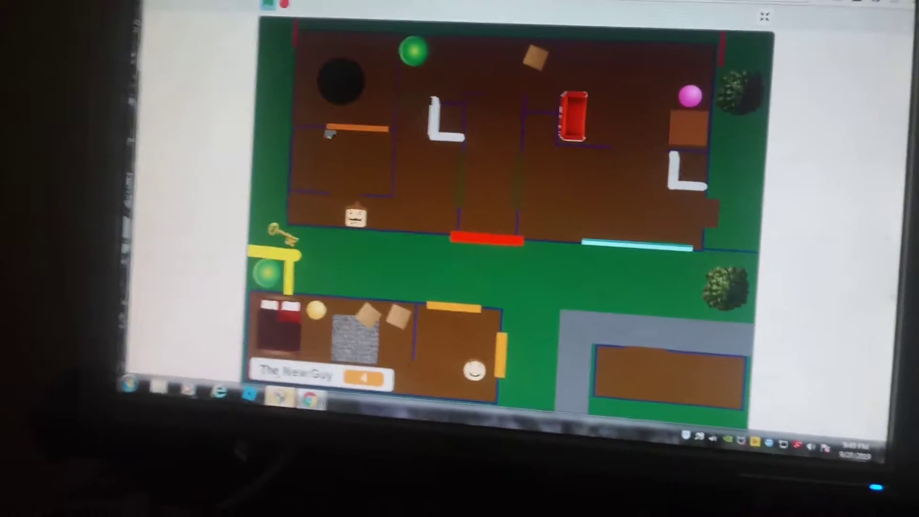
# Move the player up inside the house until the round ends with The New Guy Wins
pyautogui.press('Up')
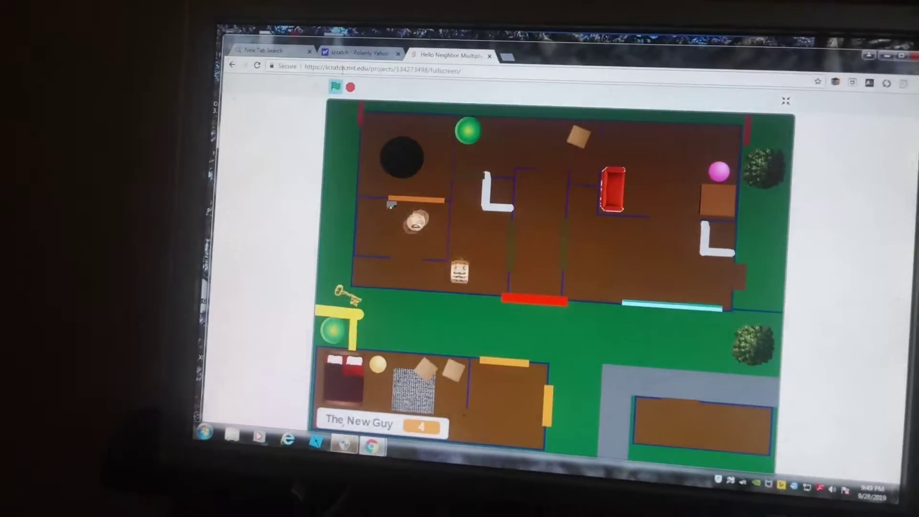
pyautogui.press('Up')
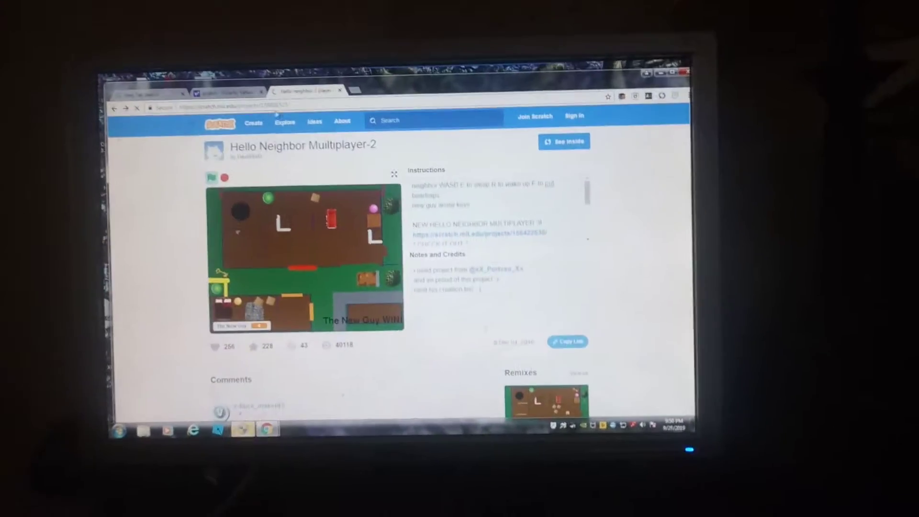
# Minimize Chrome with Win+D, open the Start menu, then restore Chrome from the taskbar
pyautogui.press('super+d')
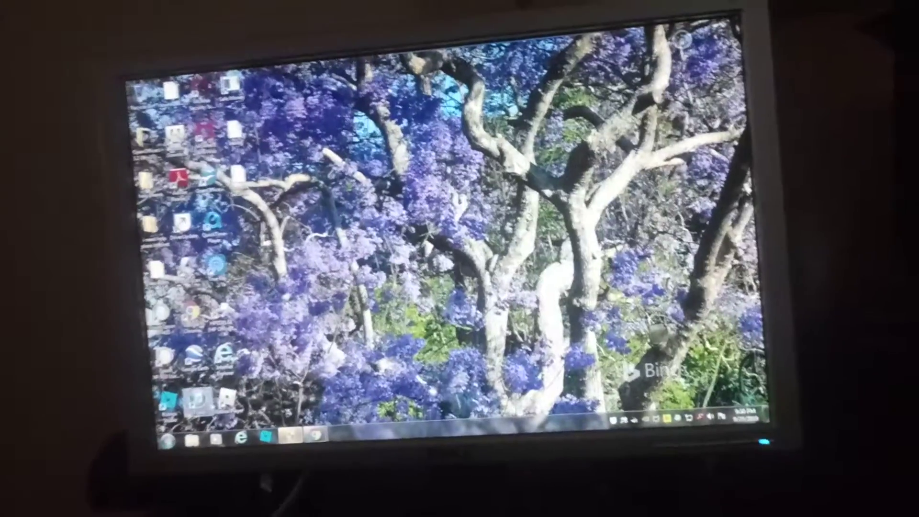
pyautogui.press('super')
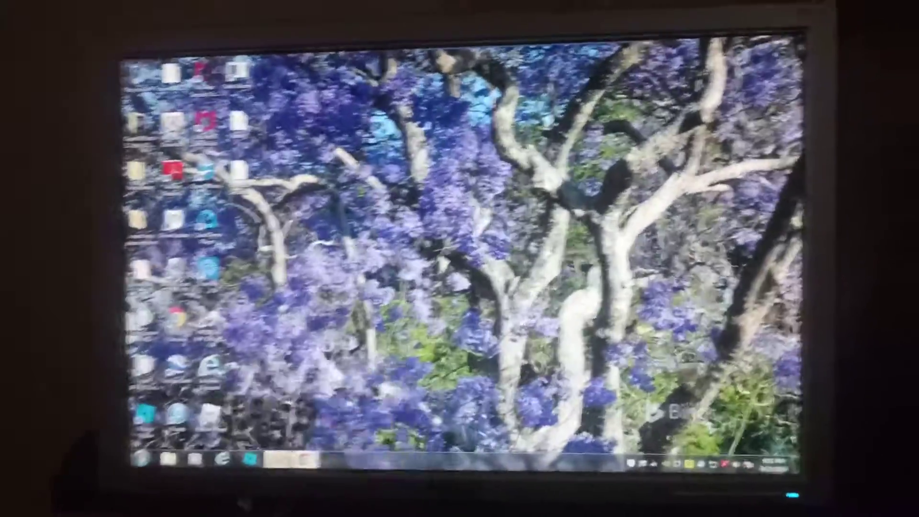
pyautogui.moveTo(336, 455)
pyautogui.click(336, 430)
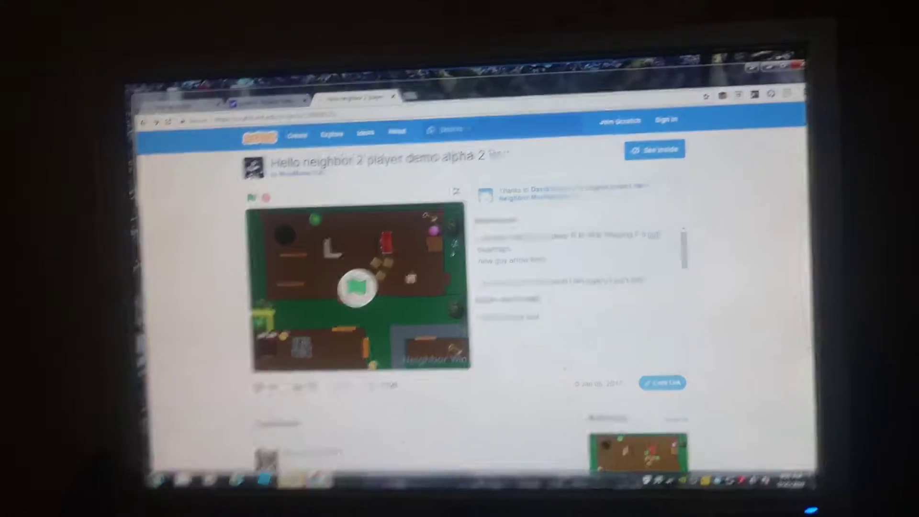
# Search Scratch for omega flowey and load more matching projects
pyautogui.click(449, 98)
pyautogui.write('omega flowey simulator')
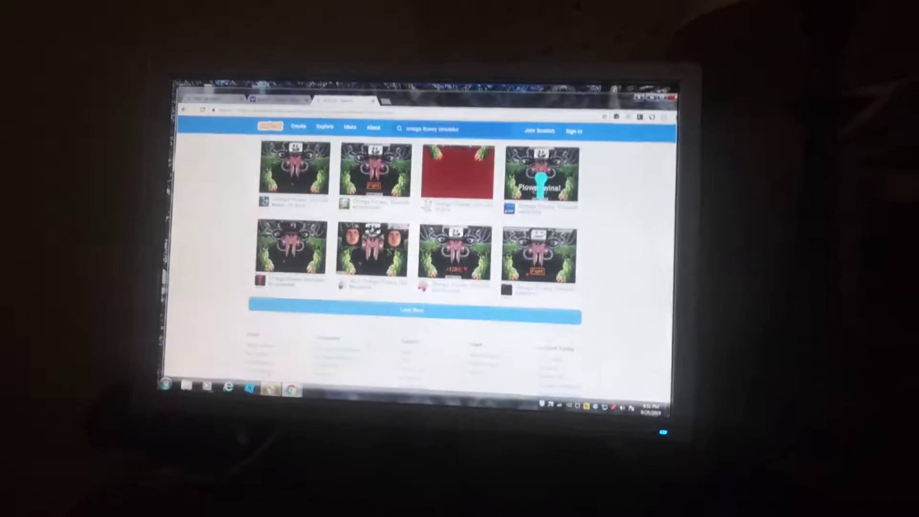
pyautogui.scroll(4, 351, 356)
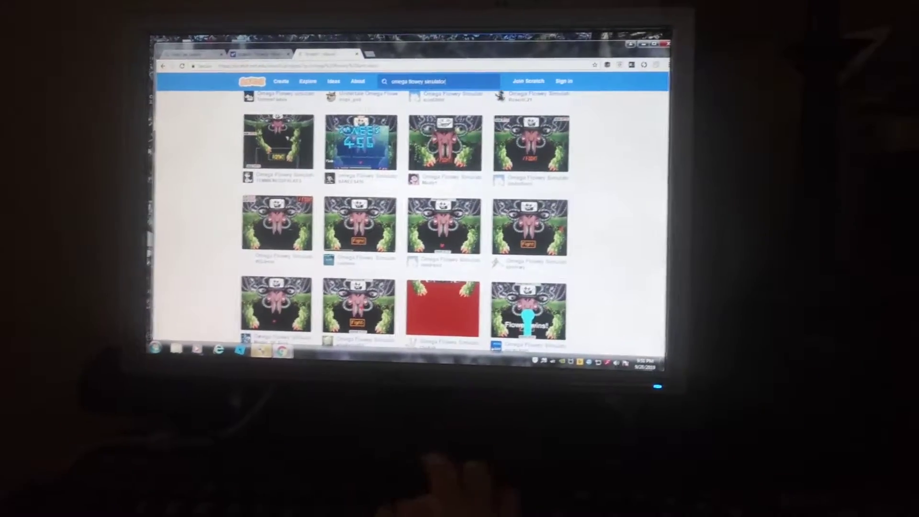
pyautogui.press('BackSpace')
pyautogui.press('BackSpace')
pyautogui.press('BackSpace')
pyautogui.press('BackSpace')
pyautogui.press('BackSpace')
pyautogui.press('BackSpace')
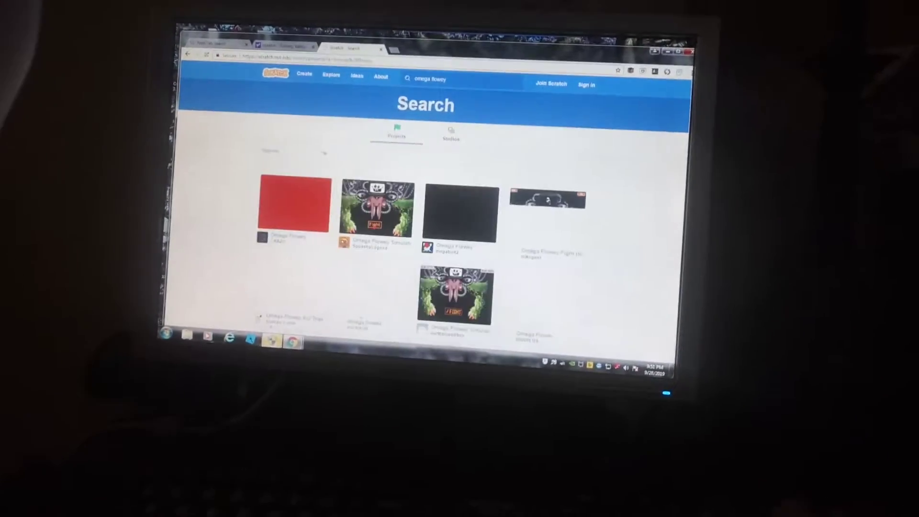
pyautogui.scroll(-2, 428, 229)
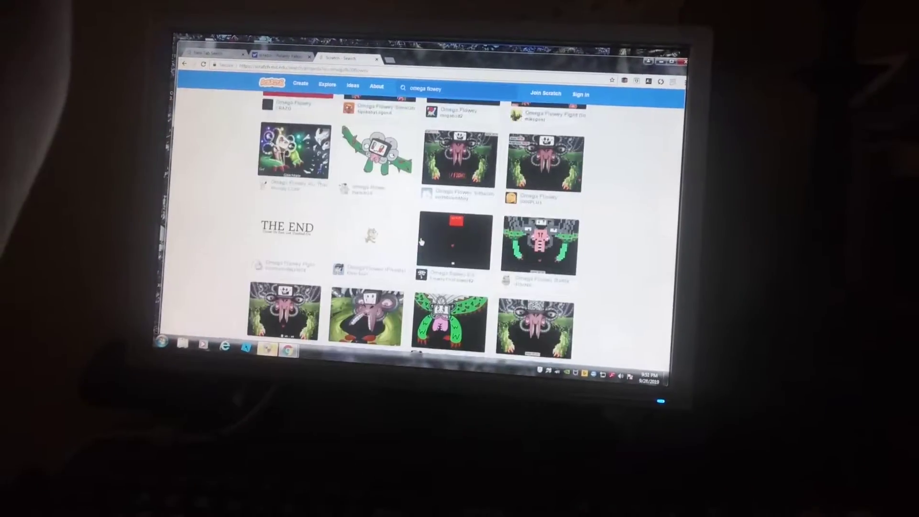
pyautogui.click(402, 267)
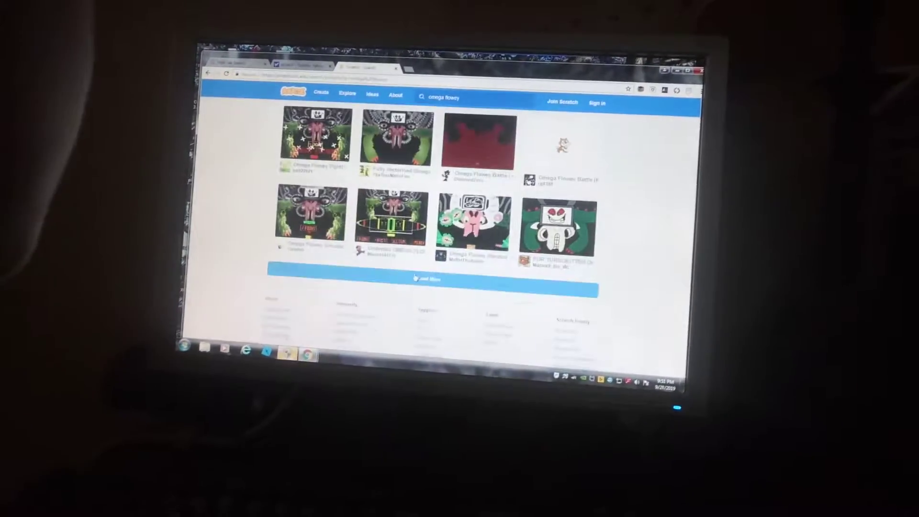
pyautogui.click(414, 278)
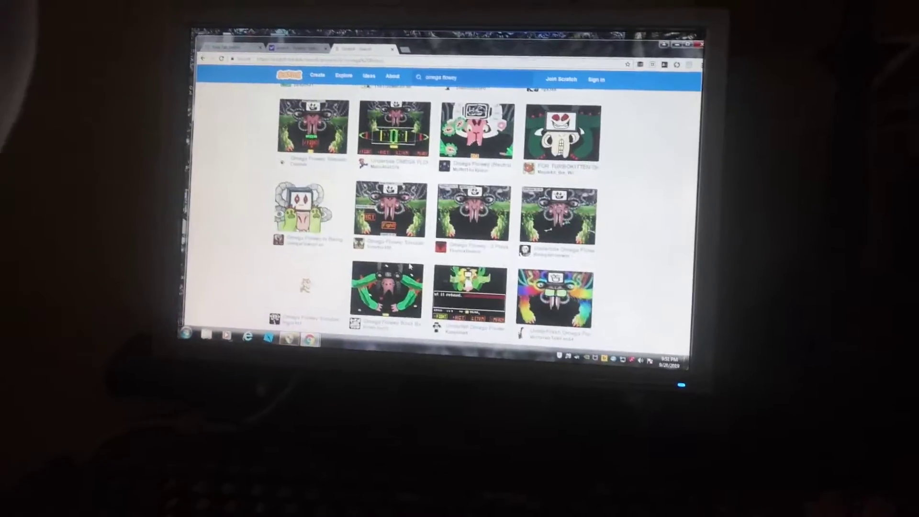
pyautogui.scroll(-2, 396, 266)
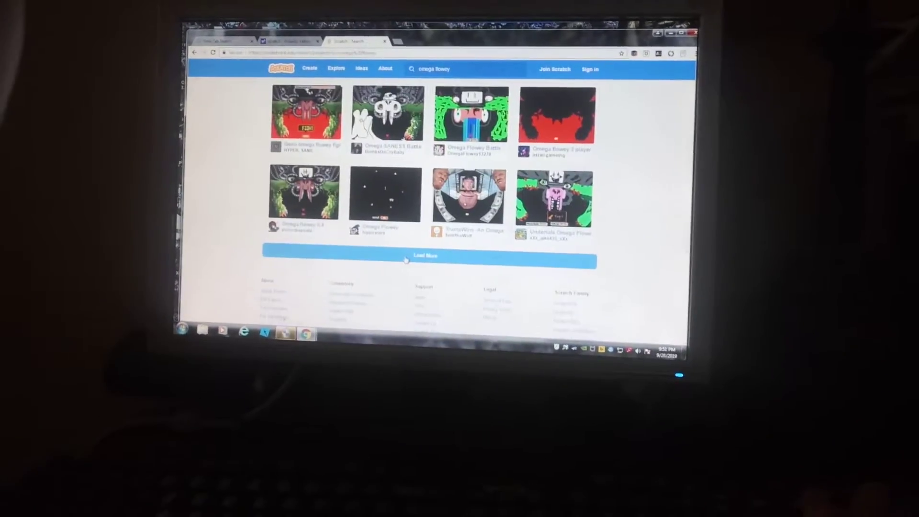
pyautogui.click(416, 277)
pyautogui.scroll(-2, 430, 215)
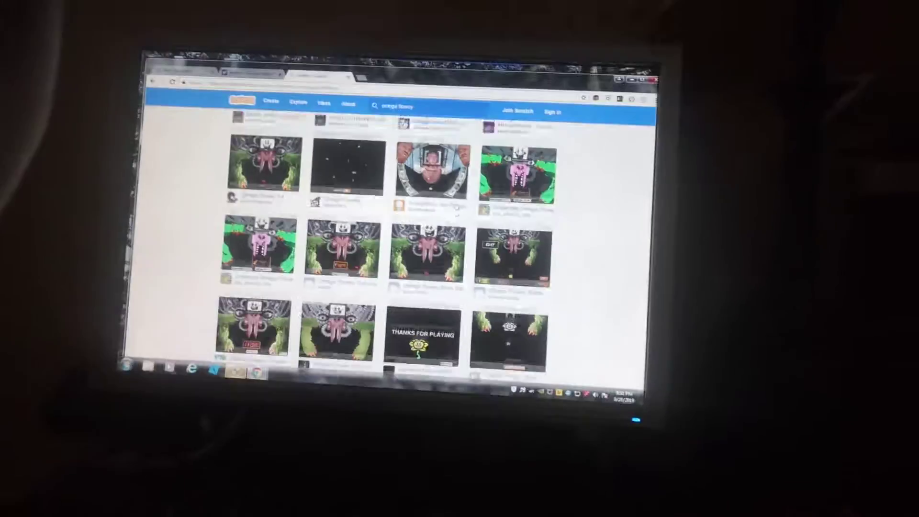
pyautogui.scroll(-2, 416, 215)
pyautogui.scroll(-2, 416, 215)
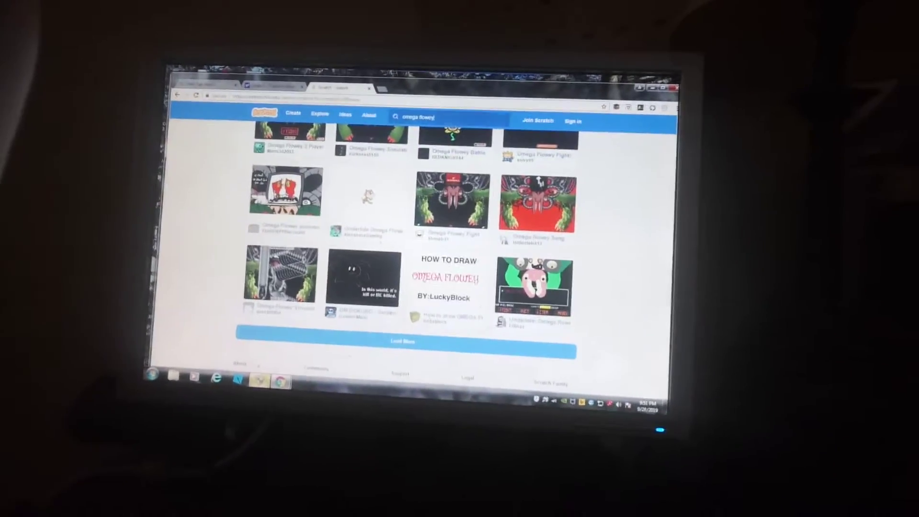
# Refine the search to 'omega flowey simulator' and load more of its results
pyautogui.click(416, 117)
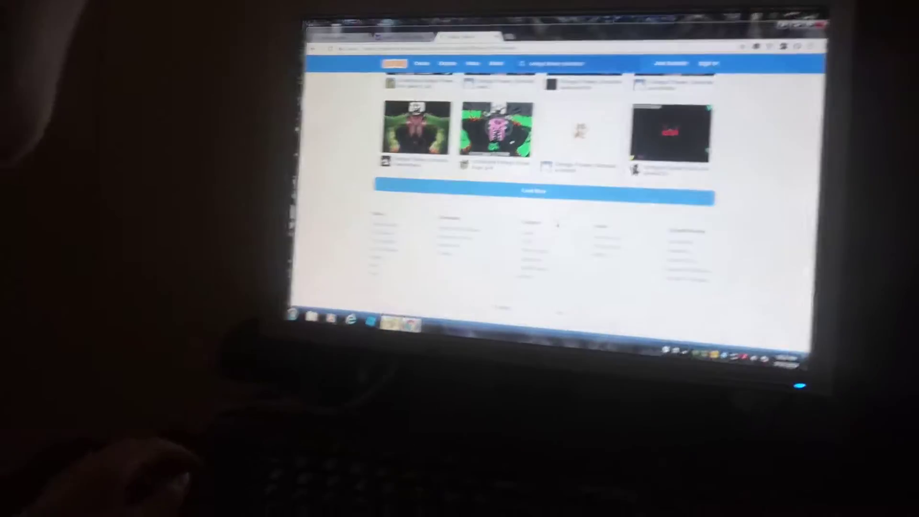
pyautogui.click(546, 193)
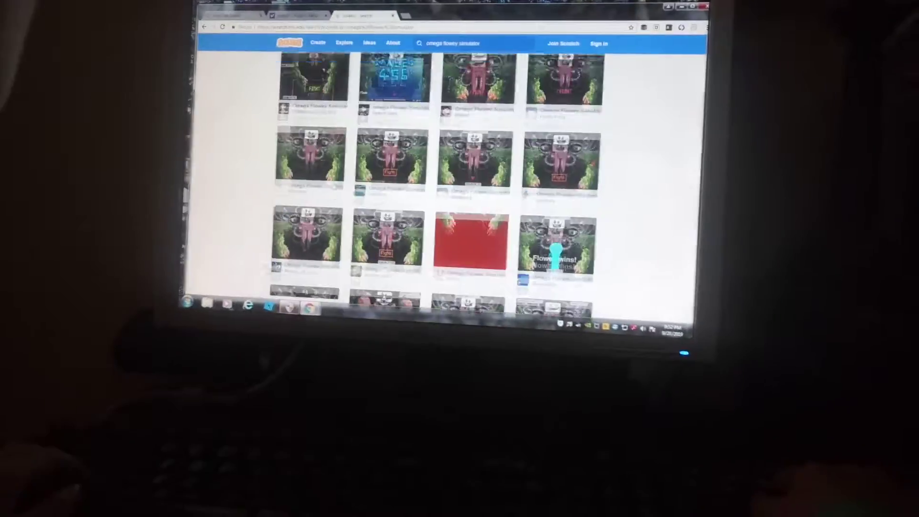
pyautogui.scroll(1, 388, 130)
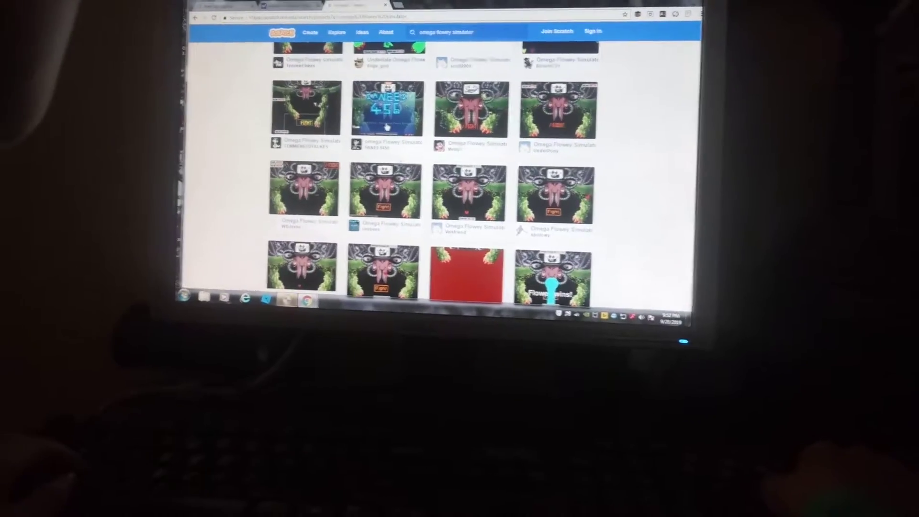
pyautogui.click(431, 228)
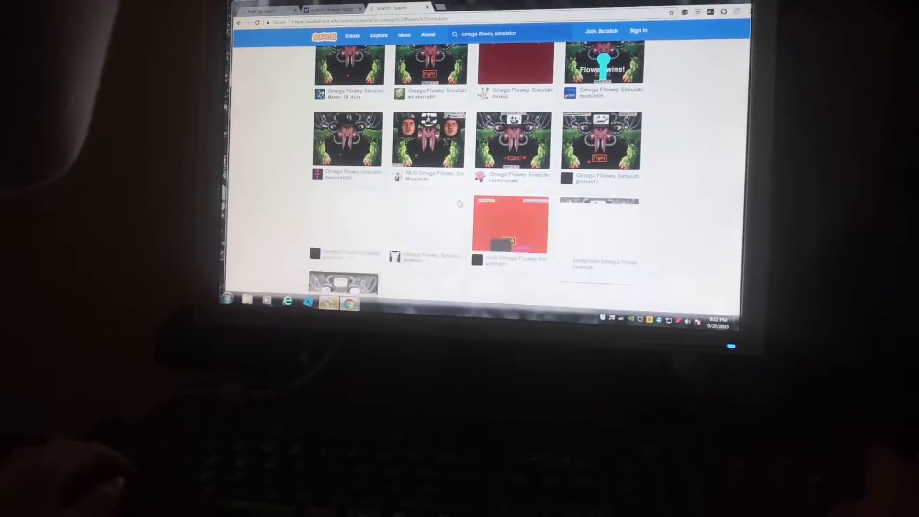
pyautogui.scroll(-3, 454, 209)
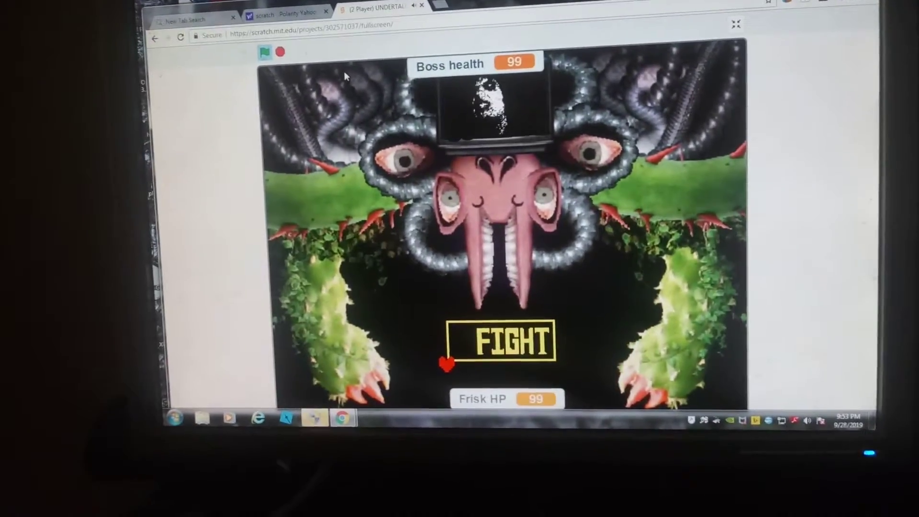
# Move the heart right onto the FIGHT button
pyautogui.press('Right')
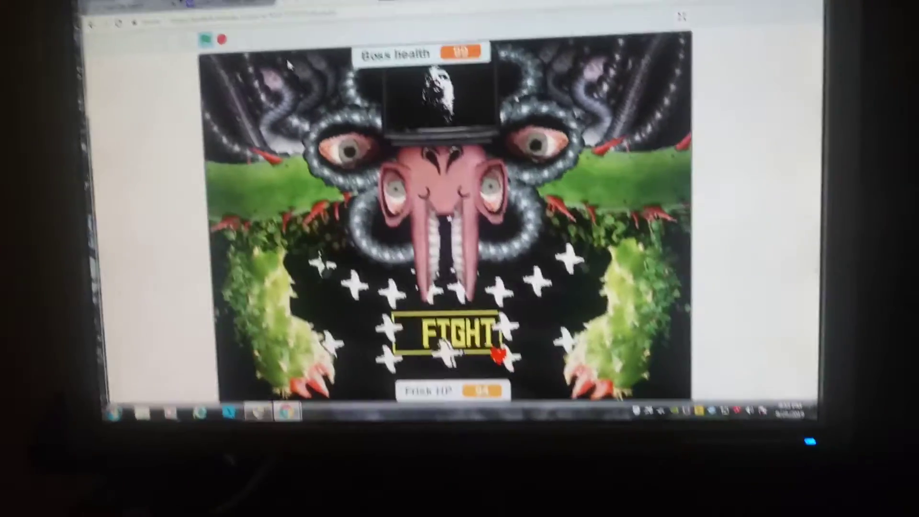